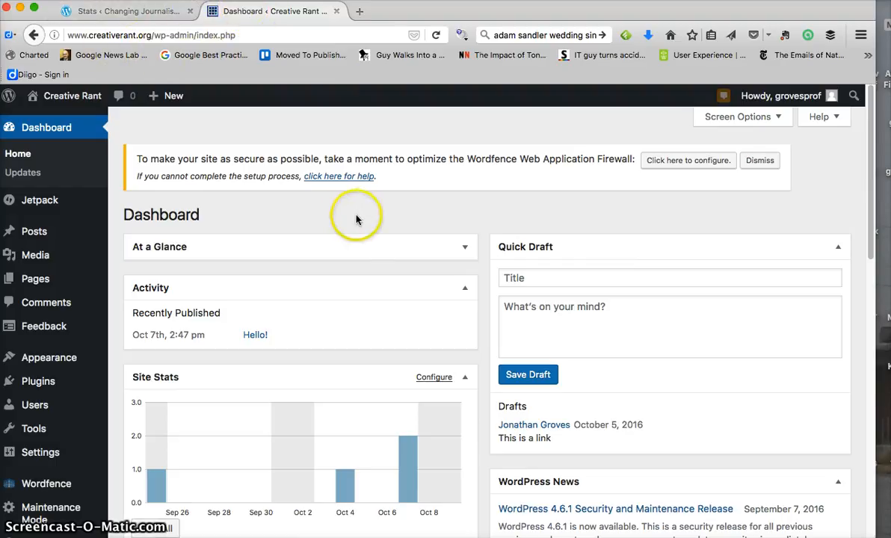
- Compare the WordPress.com stats page of Changing Journalism with the admin dashboard of the Creative Rant site
{"action": "left_click", "coordinate": [130, 11]}
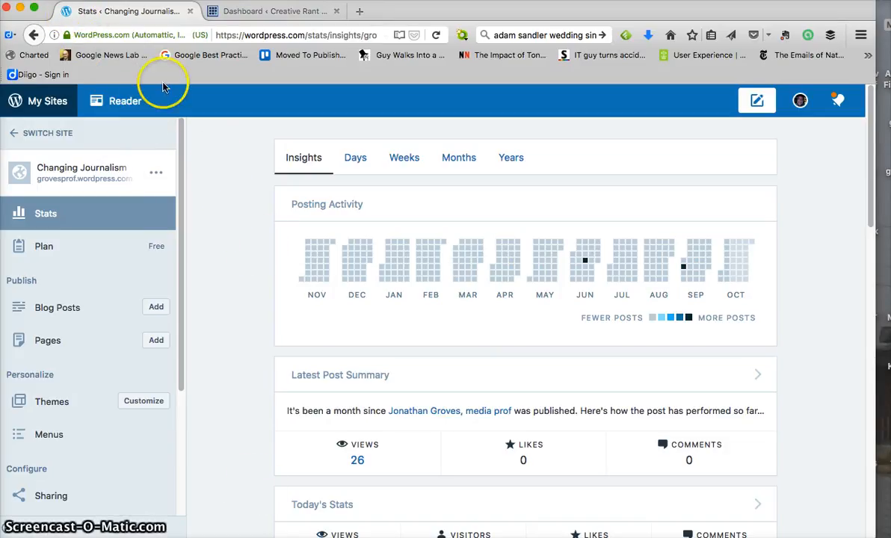
{"action": "scroll", "coordinate": [238, 280], "scroll_direction": "down", "scroll_amount": 1}
{"action": "scroll", "coordinate": [238, 280], "scroll_direction": "up", "scroll_amount": 1}
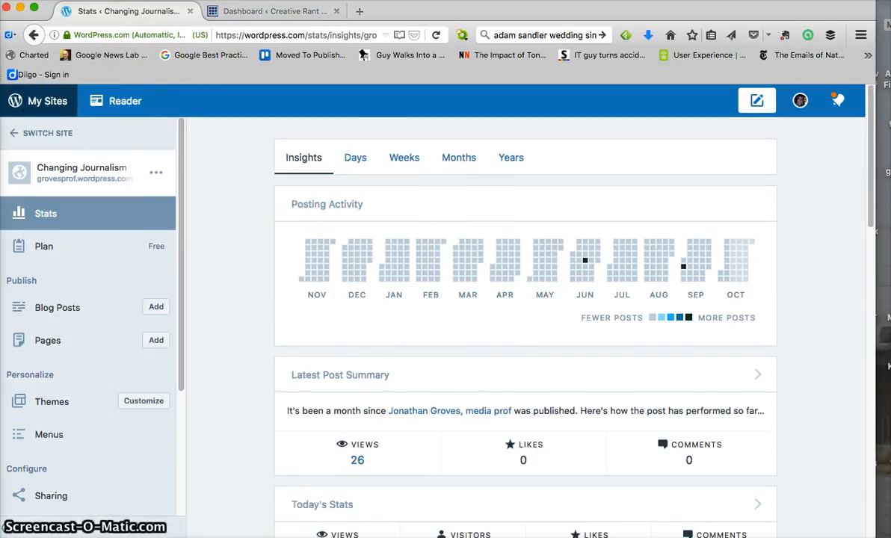
{"action": "left_click", "coordinate": [265, 11]}
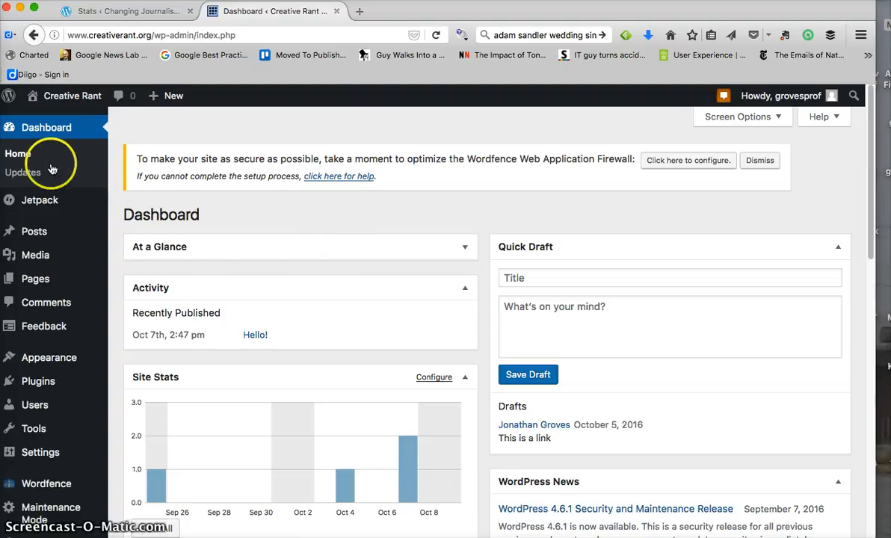
{"action": "mouse_move", "coordinate": [38, 389]}
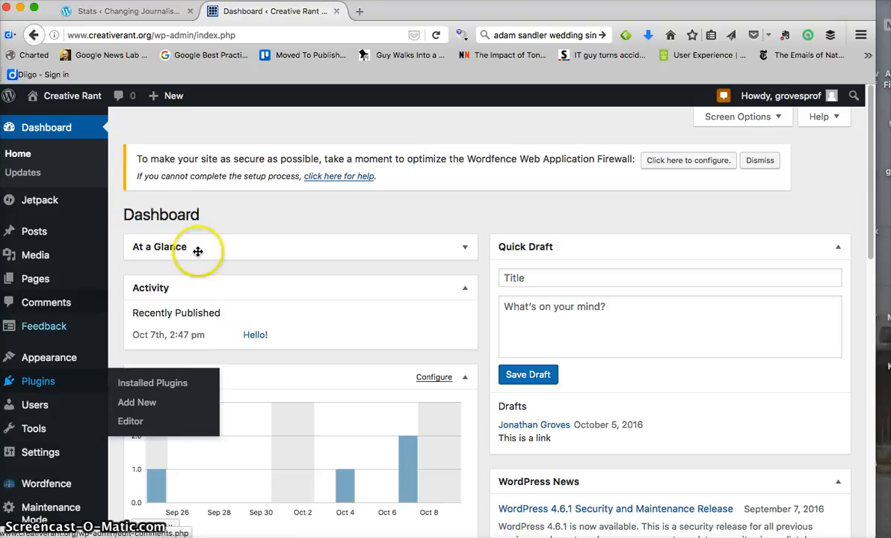
{"action": "mouse_move", "coordinate": [72, 204]}
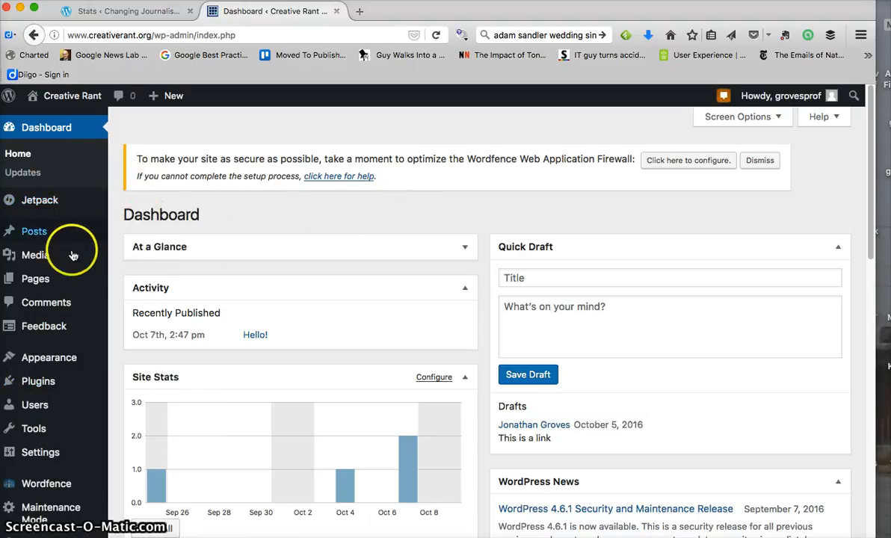
- Open Creative Rant's navigation menu management page and create a new menu named Latest
{"action": "mouse_move", "coordinate": [48, 360]}
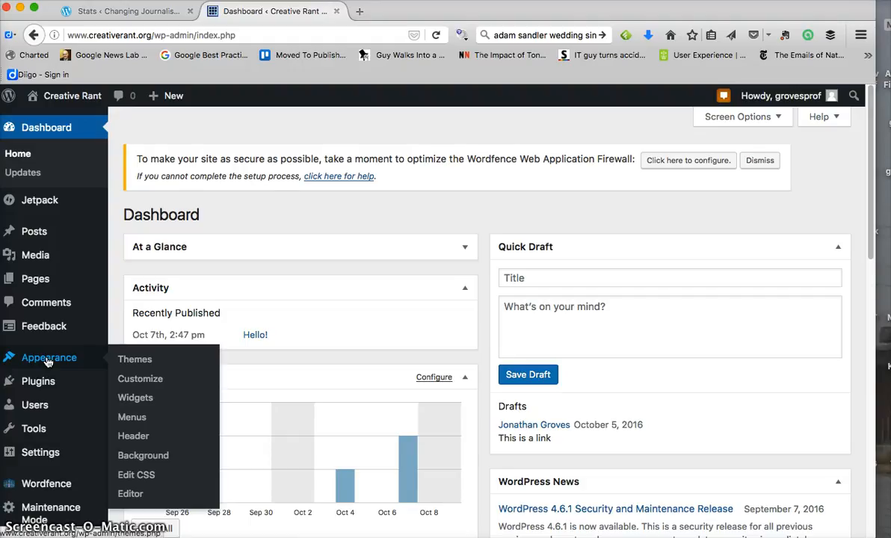
{"action": "mouse_move", "coordinate": [40, 456]}
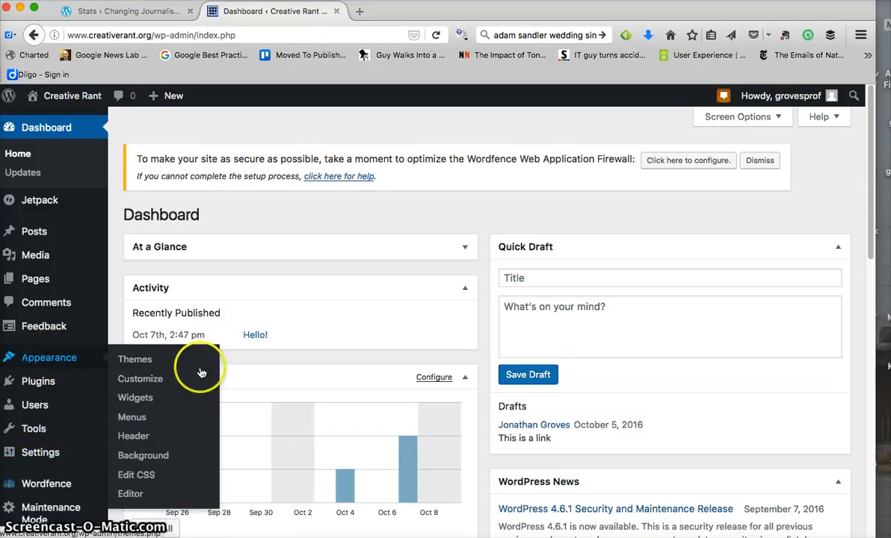
{"action": "left_click", "coordinate": [135, 419]}
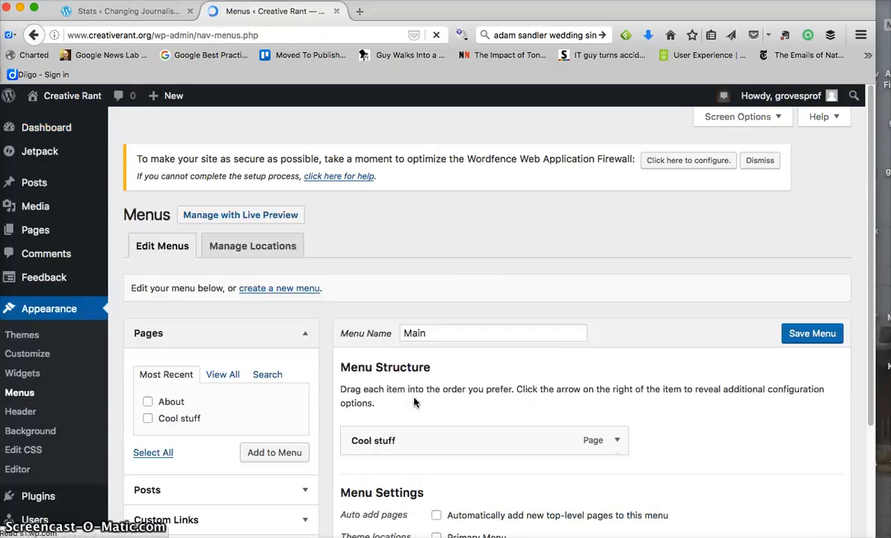
{"action": "scroll", "coordinate": [455, 258], "scroll_direction": "down", "scroll_amount": 2}
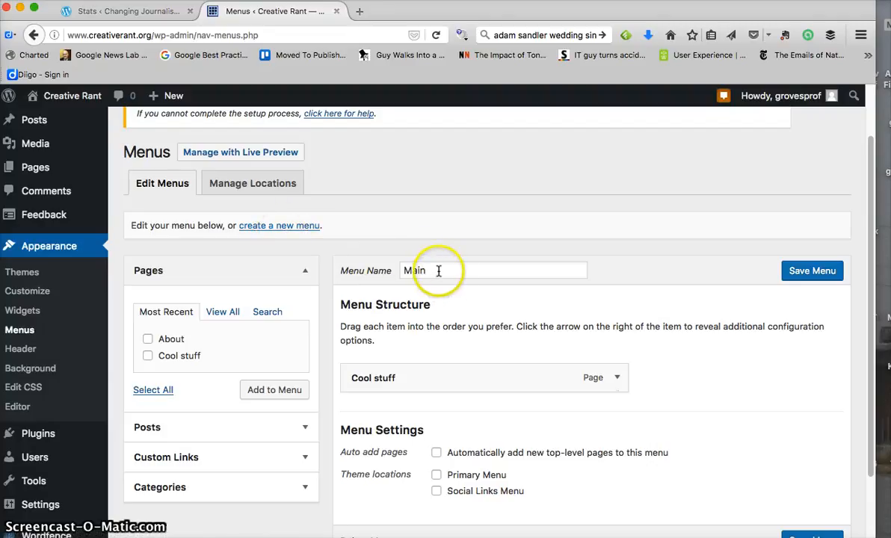
{"action": "left_click", "coordinate": [280, 226]}
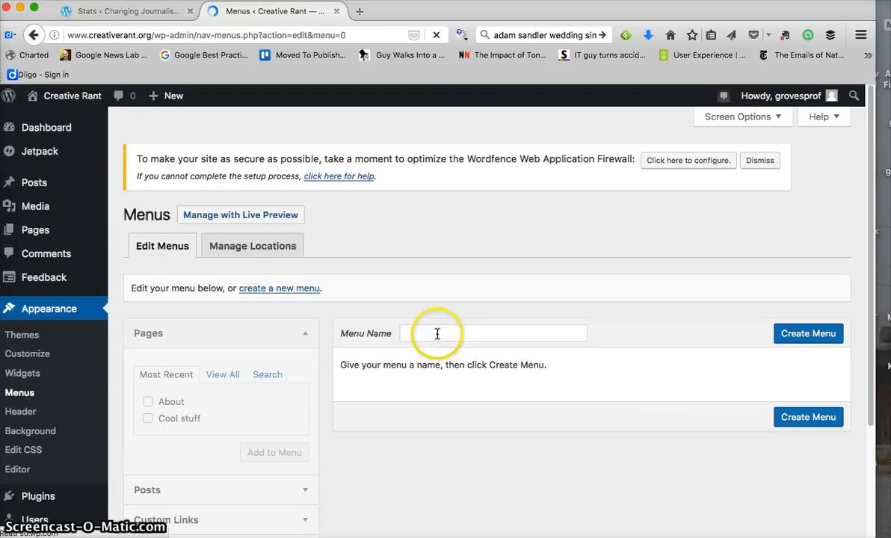
{"action": "left_click", "coordinate": [437, 333]}
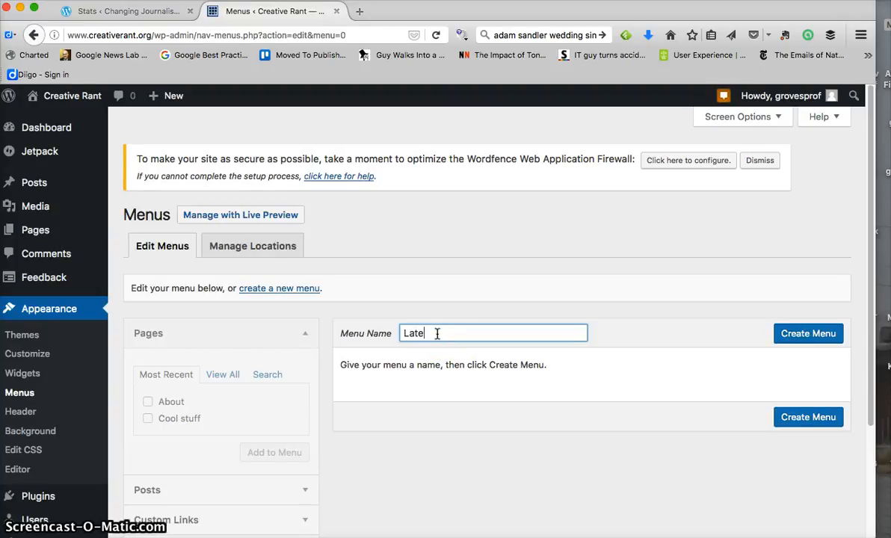
{"action": "left_click", "coordinate": [798, 334]}
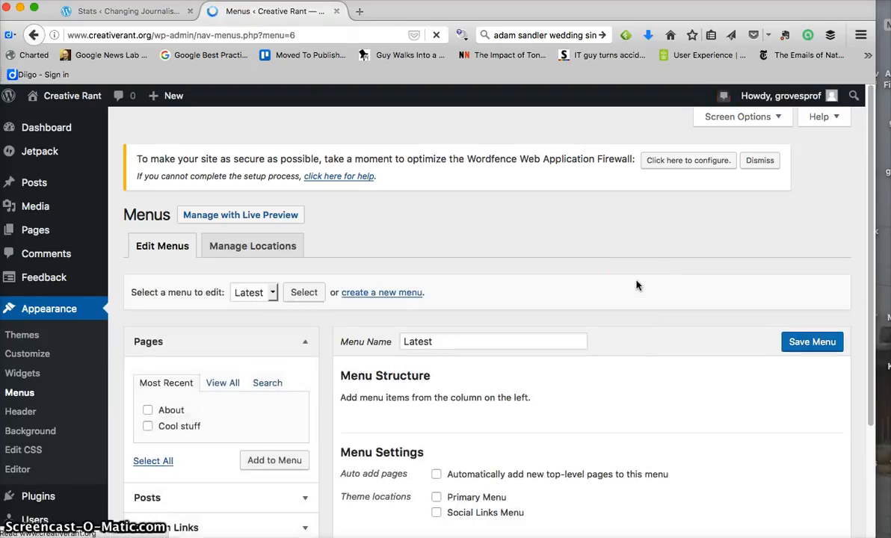
- Assign the Latest menu to the Primary Menu theme location and save it
{"action": "scroll", "coordinate": [637, 284], "scroll_direction": "down", "scroll_amount": 4}
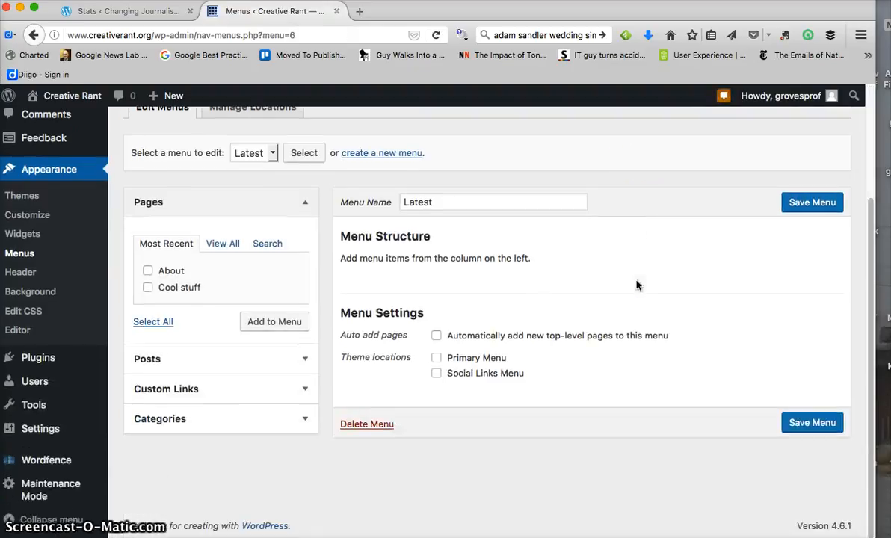
{"action": "left_click", "coordinate": [436, 358]}
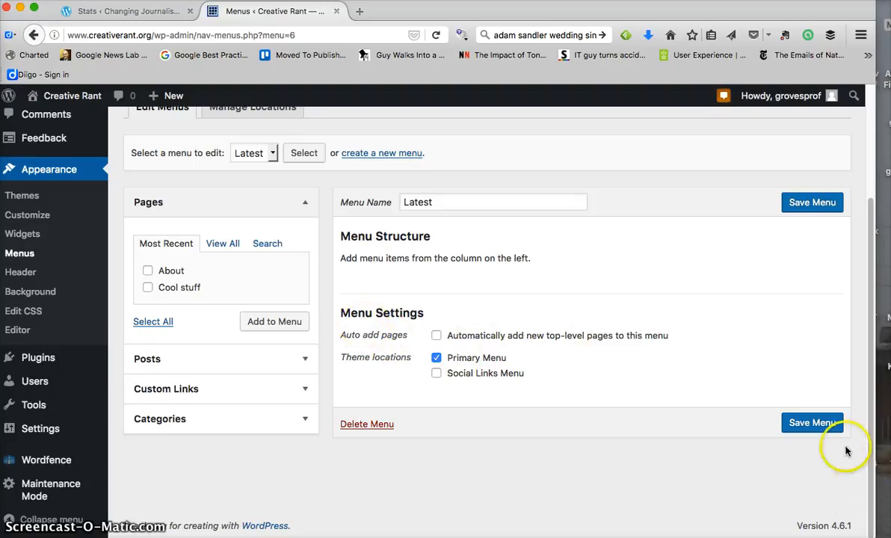
{"action": "left_click", "coordinate": [820, 419]}
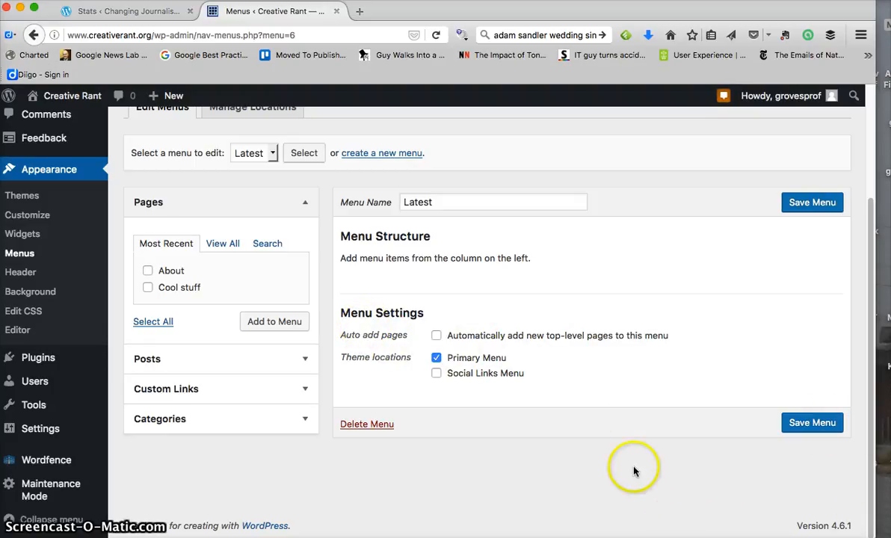
{"action": "scroll", "coordinate": [602, 440], "scroll_direction": "down", "scroll_amount": 4}
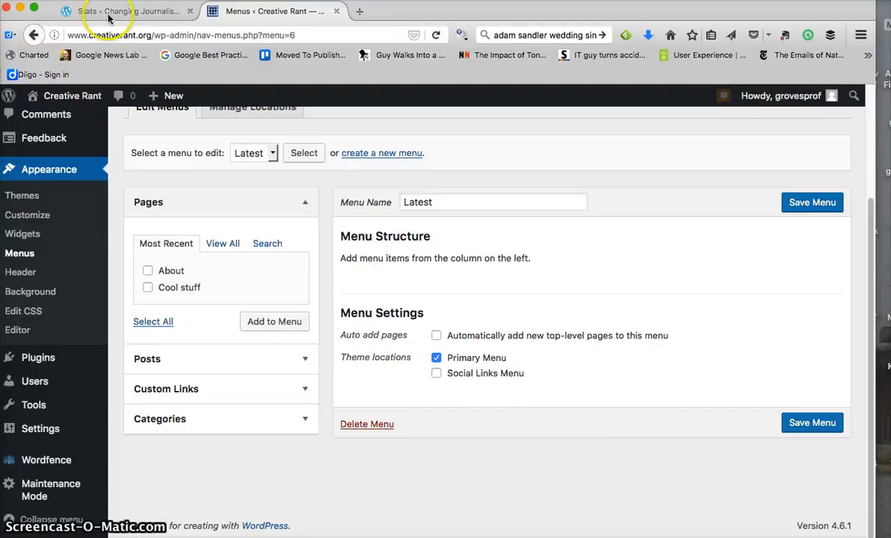
- Open the live Creative Rant site in a new browser tab and check its header for the menu
{"action": "left_click", "coordinate": [72, 100], "text": "super"}
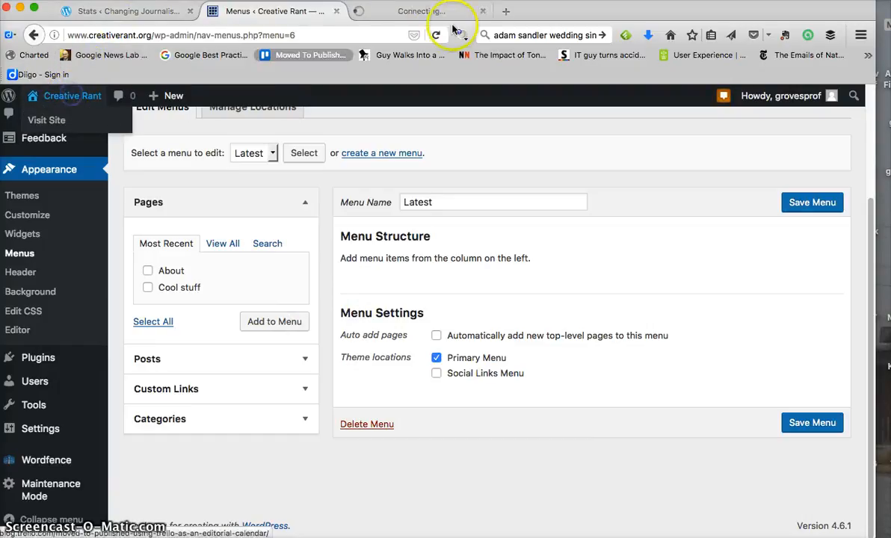
{"action": "left_click", "coordinate": [404, 12]}
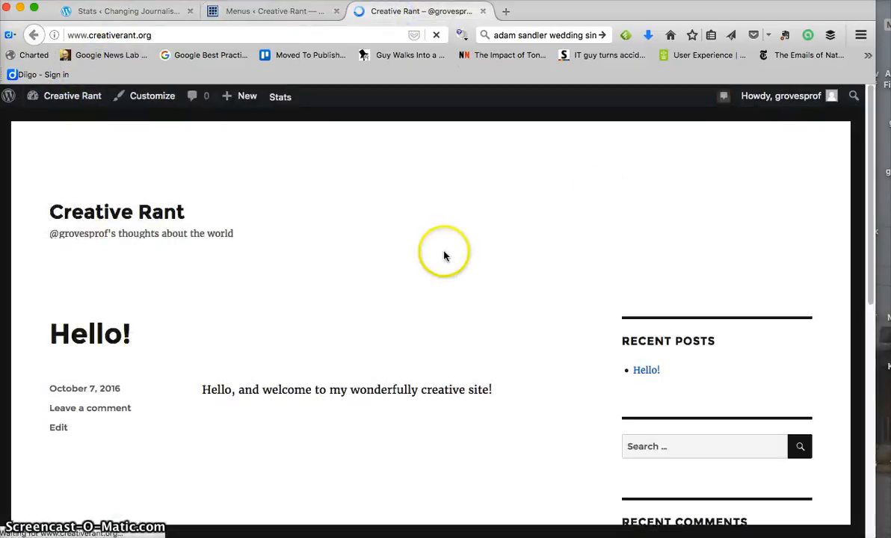
{"action": "scroll", "coordinate": [277, 287], "scroll_direction": "down", "scroll_amount": 3}
{"action": "scroll", "coordinate": [277, 287], "scroll_direction": "up", "scroll_amount": 3}
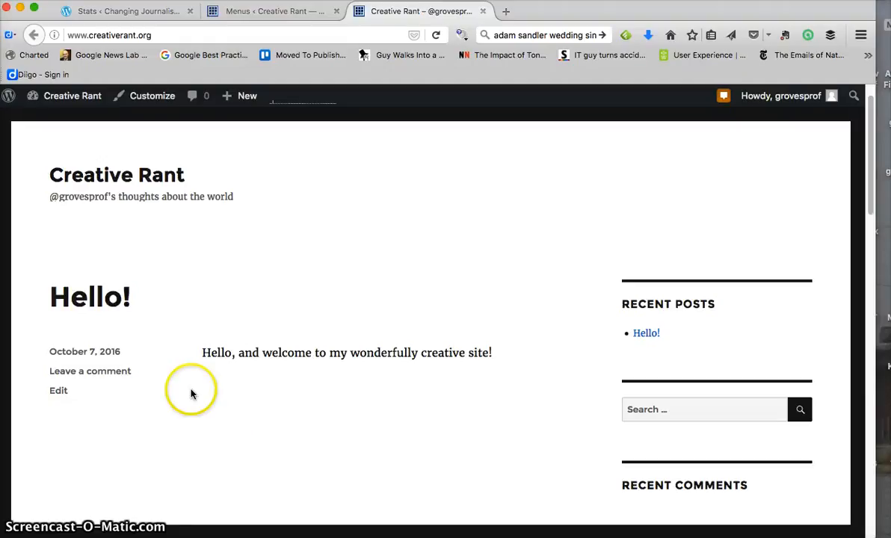
- Return to the menu editor, list all pages and add Home to the Latest menu
{"action": "left_click", "coordinate": [270, 12]}
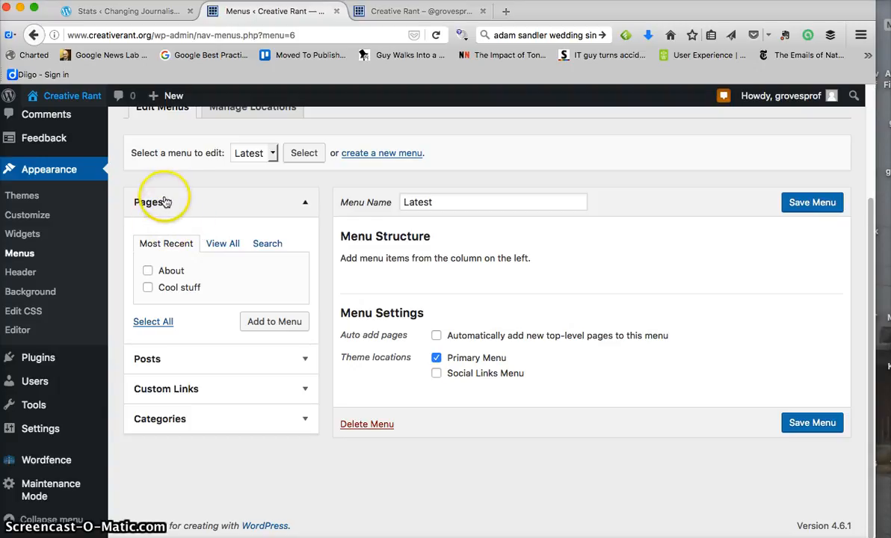
{"action": "left_click", "coordinate": [218, 248]}
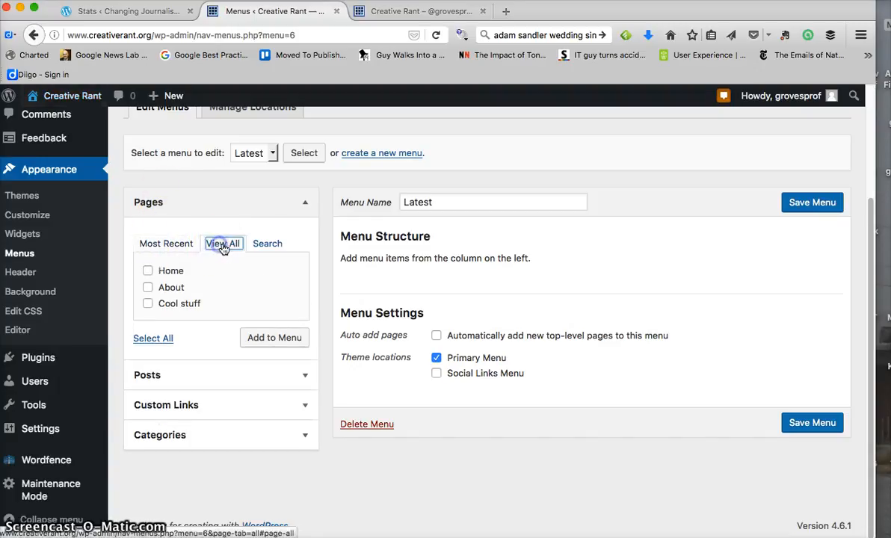
{"action": "left_click", "coordinate": [149, 273]}
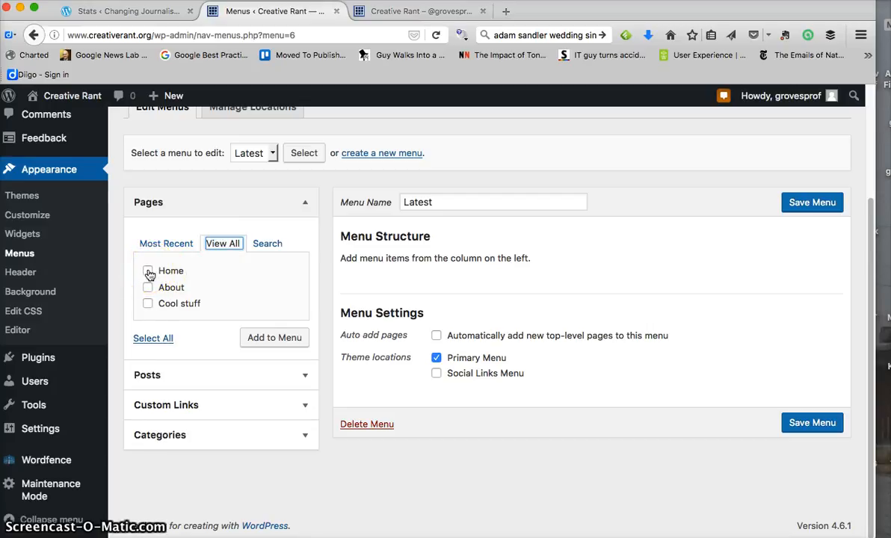
{"action": "left_click", "coordinate": [348, 293]}
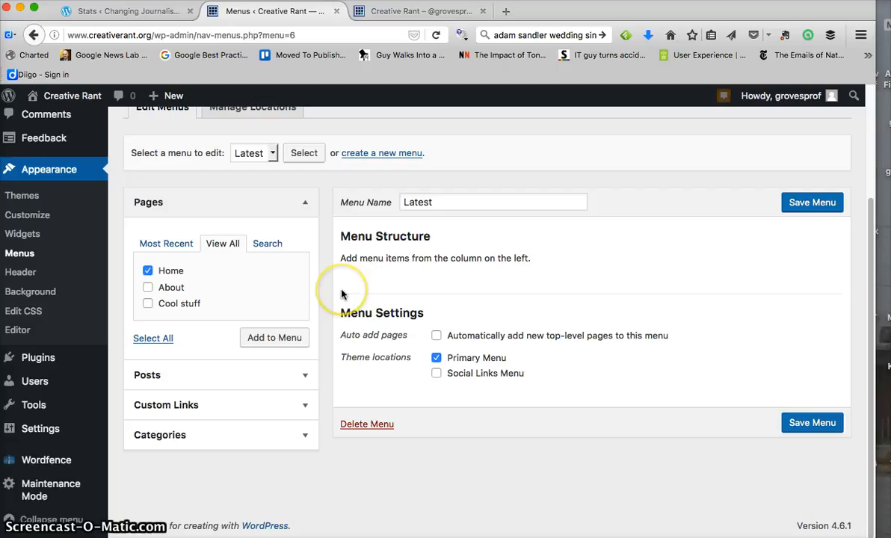
{"action": "left_click", "coordinate": [273, 338]}
{"action": "left_click", "coordinate": [431, 409]}
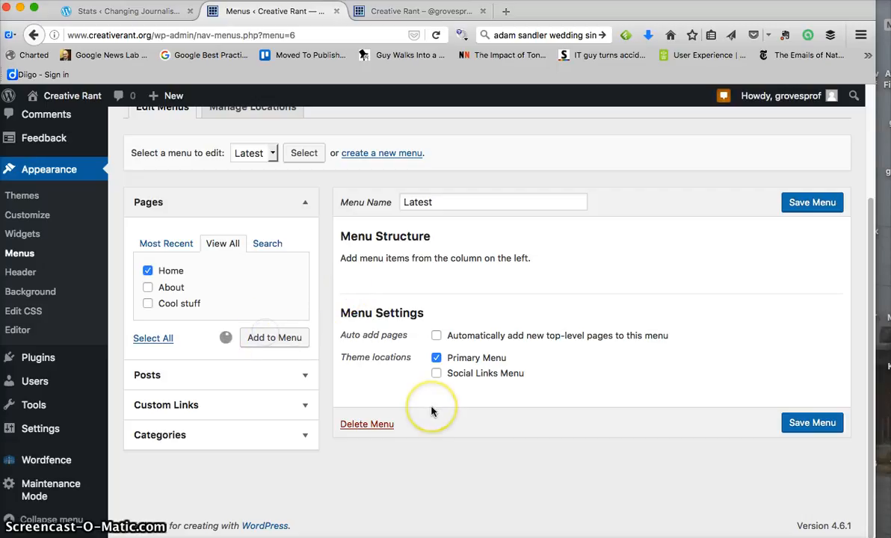
{"action": "left_click", "coordinate": [276, 293]}
- Add the About and Cool stuff pages to the Latest menu
{"action": "left_click", "coordinate": [148, 288]}
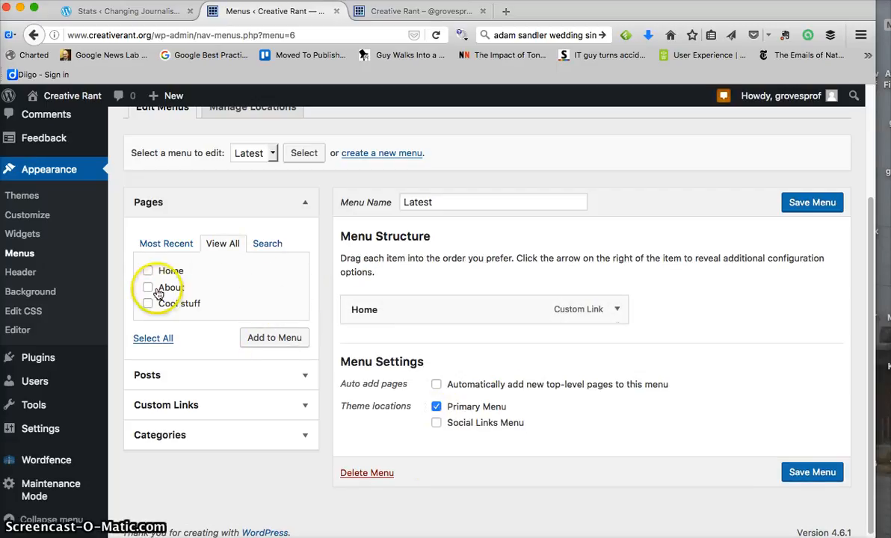
{"action": "left_click", "coordinate": [272, 337]}
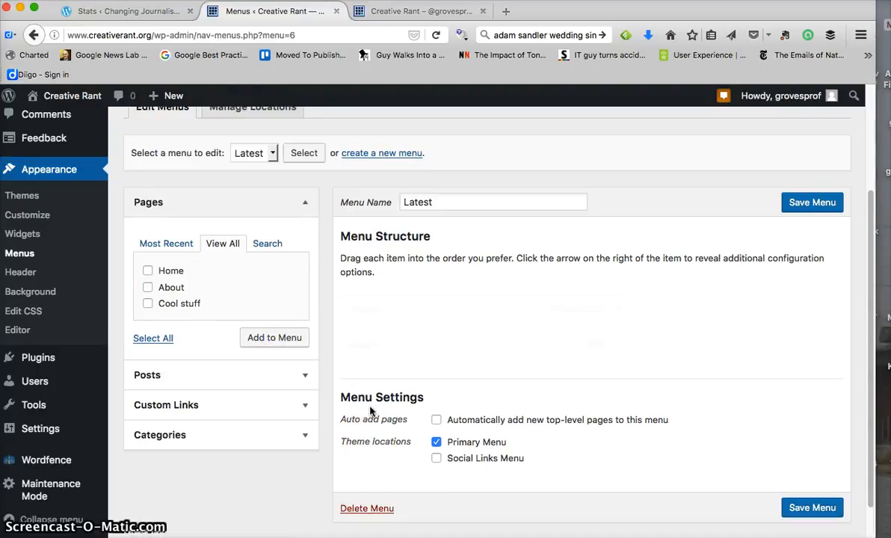
{"action": "left_click", "coordinate": [145, 305]}
{"action": "left_click", "coordinate": [259, 338]}
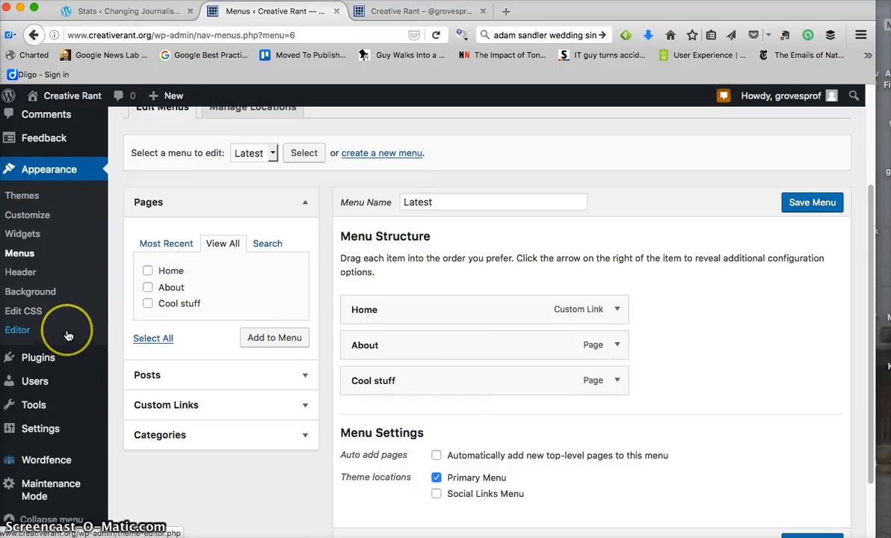
{"action": "scroll", "coordinate": [70, 341], "scroll_direction": "up", "scroll_amount": 4}
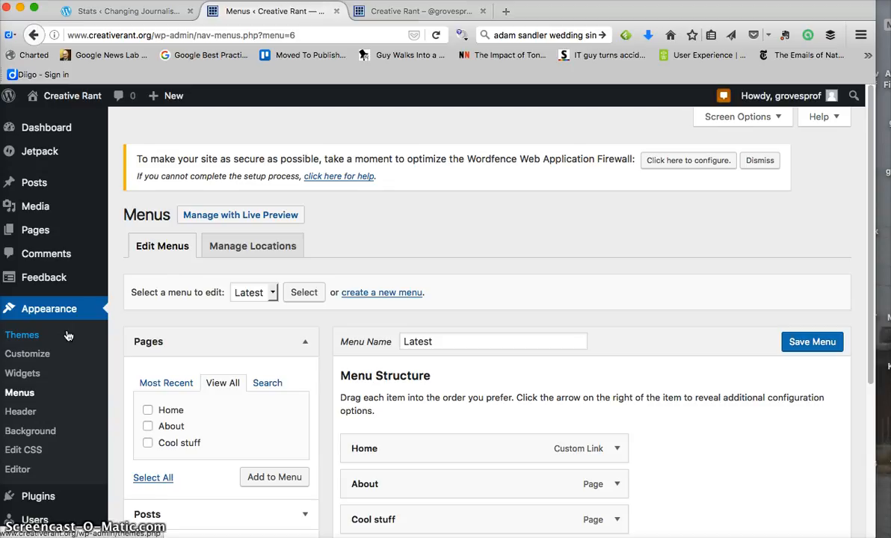
{"action": "mouse_move", "coordinate": [36, 186]}
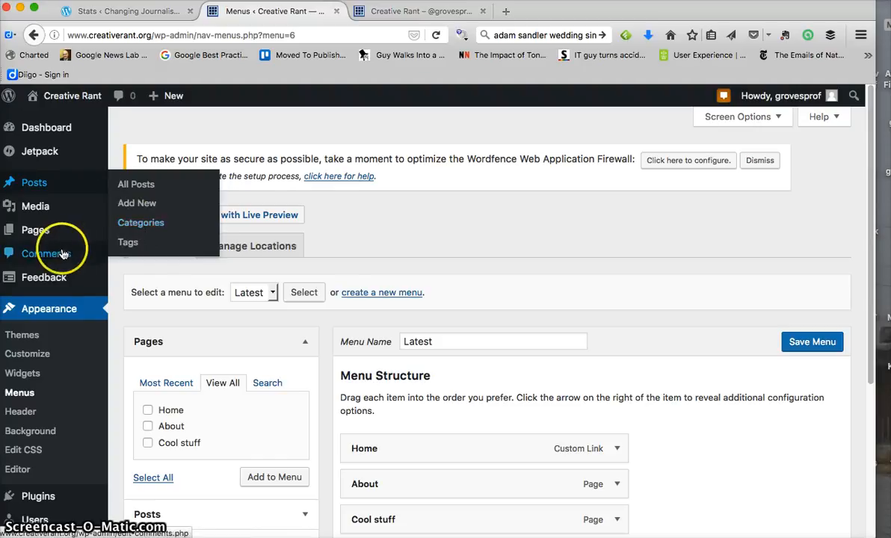
{"action": "scroll", "coordinate": [63, 252], "scroll_direction": "down", "scroll_amount": 2}
{"action": "scroll", "coordinate": [62, 254], "scroll_direction": "down", "scroll_amount": 1}
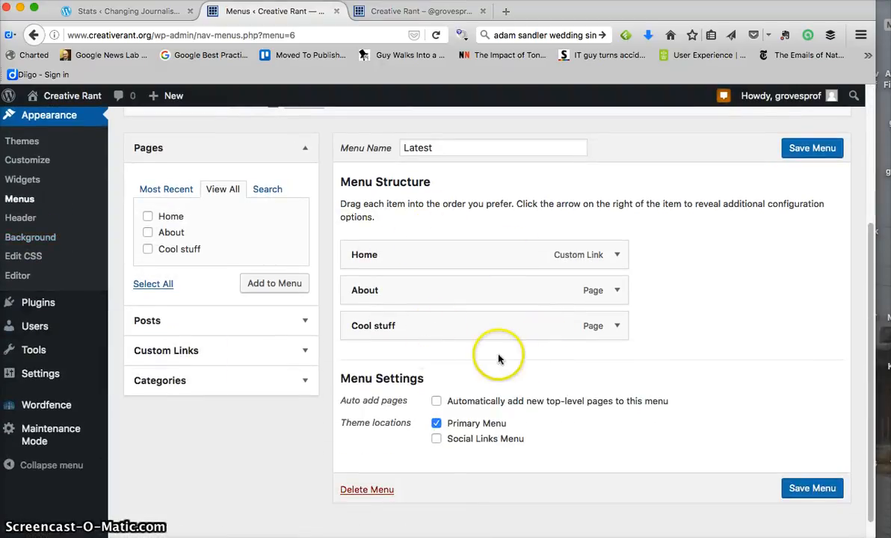
{"action": "scroll", "coordinate": [48, 219], "scroll_direction": "up", "scroll_amount": 3}
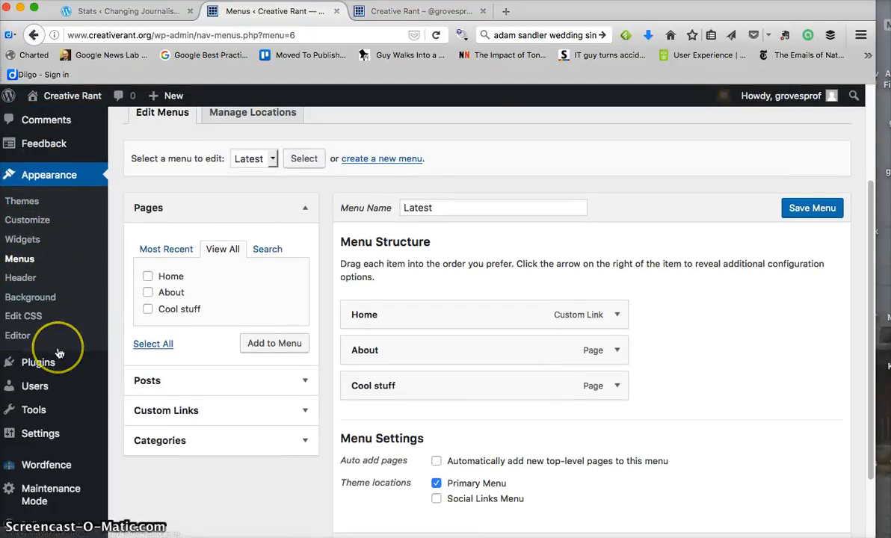
{"action": "scroll", "coordinate": [60, 349], "scroll_direction": "down", "scroll_amount": 2}
{"action": "scroll", "coordinate": [60, 352], "scroll_direction": "up", "scroll_amount": 3}
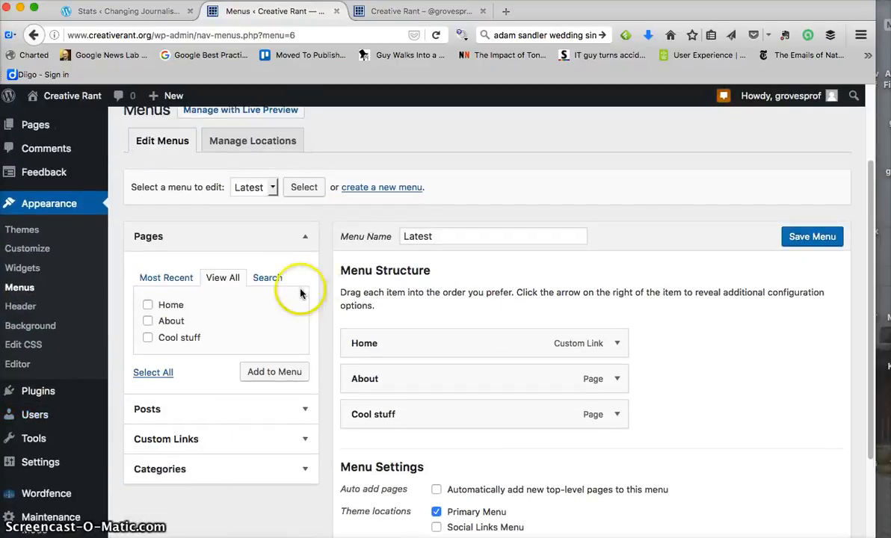
- List all categories and add Events, Leadership and Members to the Latest menu
{"action": "scroll", "coordinate": [302, 294], "scroll_direction": "down", "scroll_amount": 3}
{"action": "left_click", "coordinate": [307, 338]}
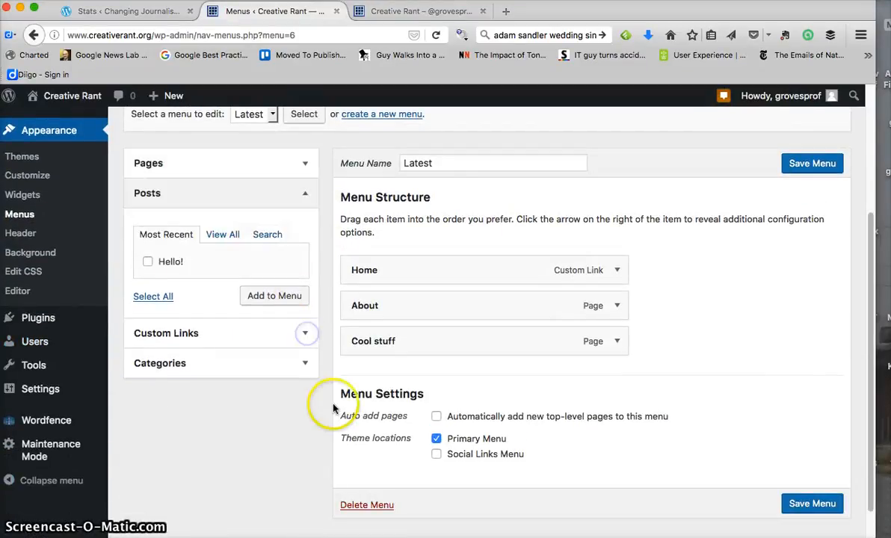
{"action": "left_click", "coordinate": [302, 371]}
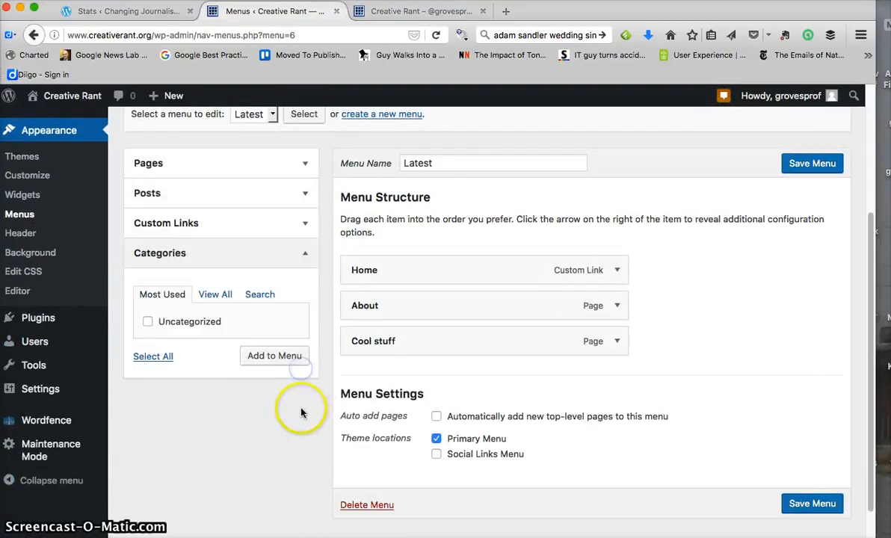
{"action": "left_click", "coordinate": [213, 297]}
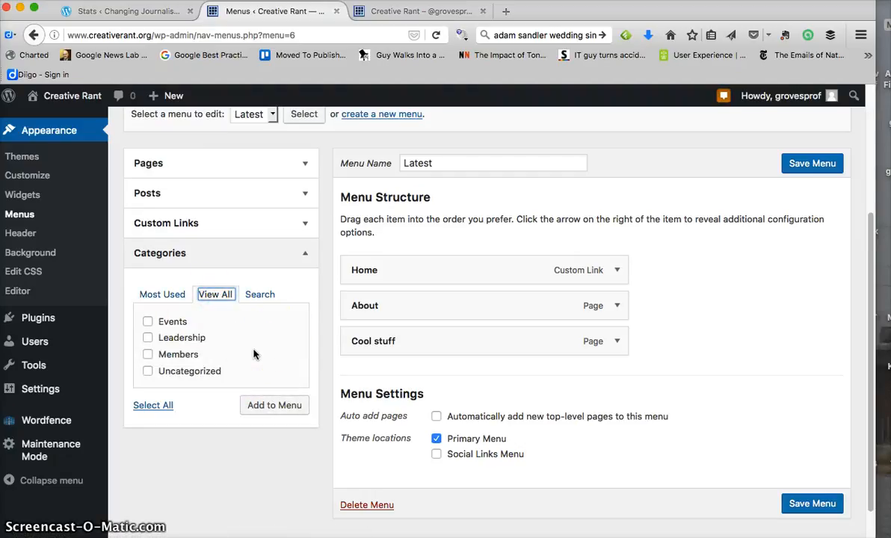
{"action": "scroll", "coordinate": [254, 354], "scroll_direction": "down", "scroll_amount": 2}
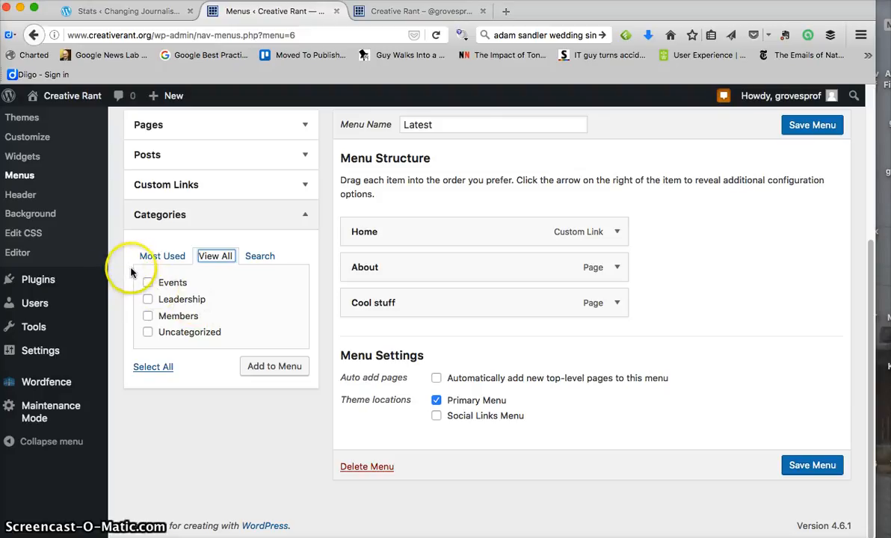
{"action": "left_click", "coordinate": [149, 284]}
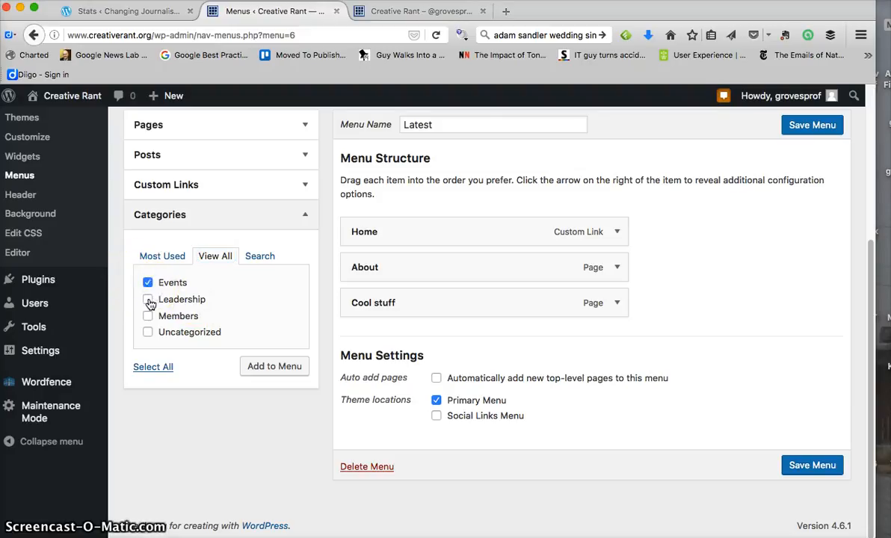
{"action": "left_click", "coordinate": [247, 367]}
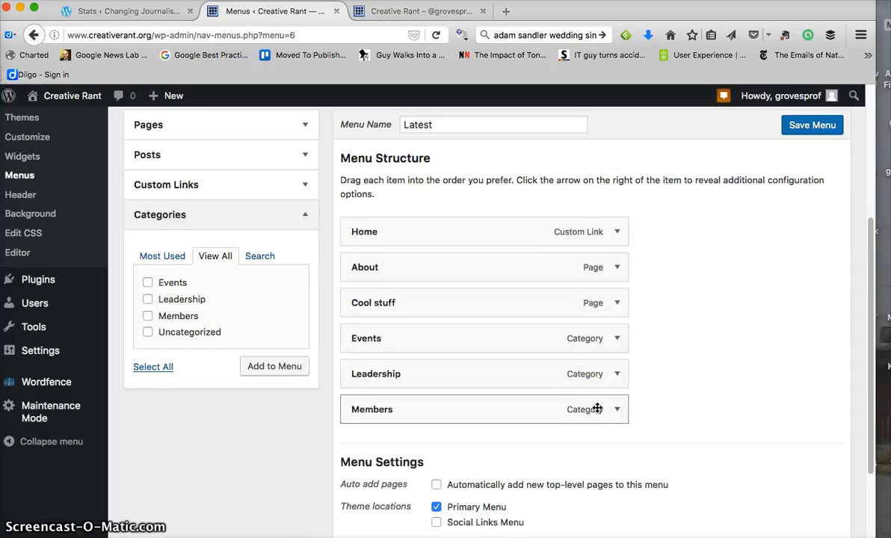
{"action": "mouse_move", "coordinate": [597, 408]}
{"action": "left_mouse_down"}
{"action": "mouse_move", "coordinate": [601, 324]}
{"action": "mouse_move", "coordinate": [586, 334]}
{"action": "mouse_move", "coordinate": [576, 388]}
{"action": "mouse_move", "coordinate": [591, 404]}
{"action": "left_mouse_up"}
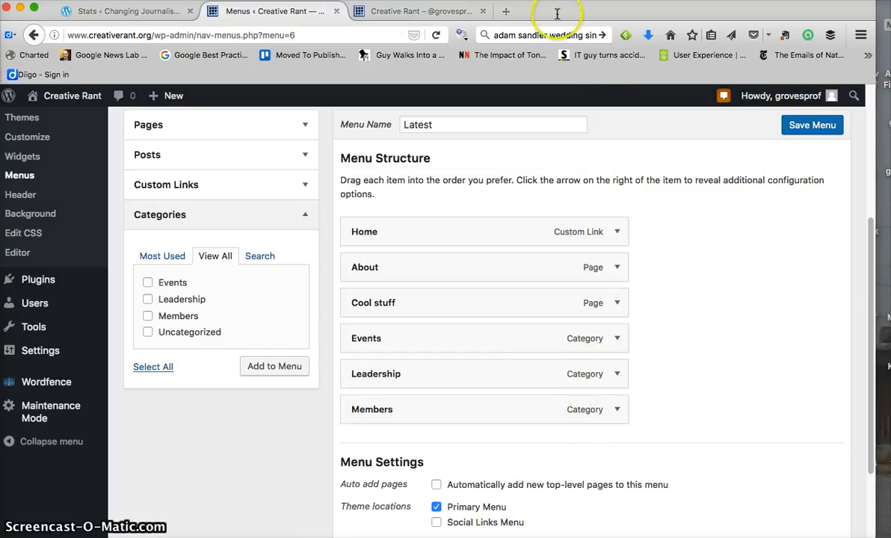
- Open the Changing Journalism blog at grovesprof.wordpress.com in a new browser tab
{"action": "left_click", "coordinate": [505, 12]}
{"action": "type", "text": "groves"}
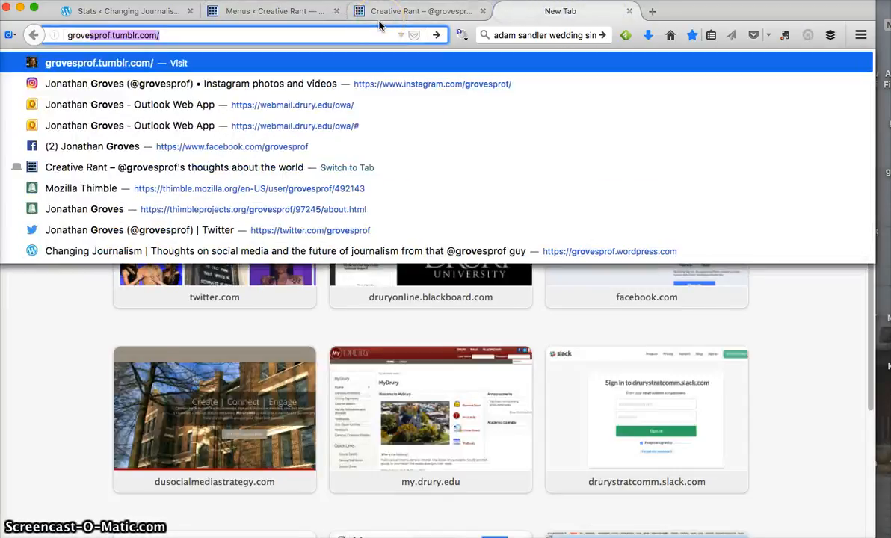
{"action": "type", "text": "prof.wordpress"}
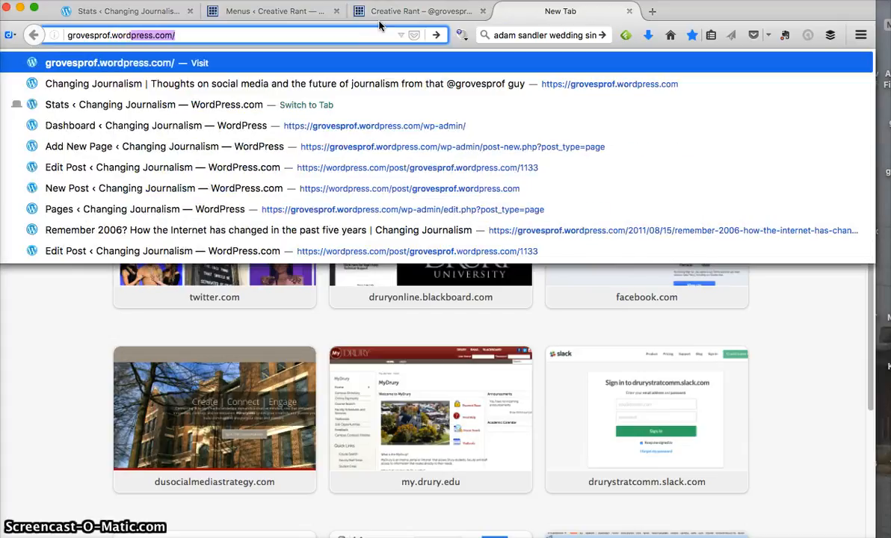
{"action": "key", "text": "Return"}
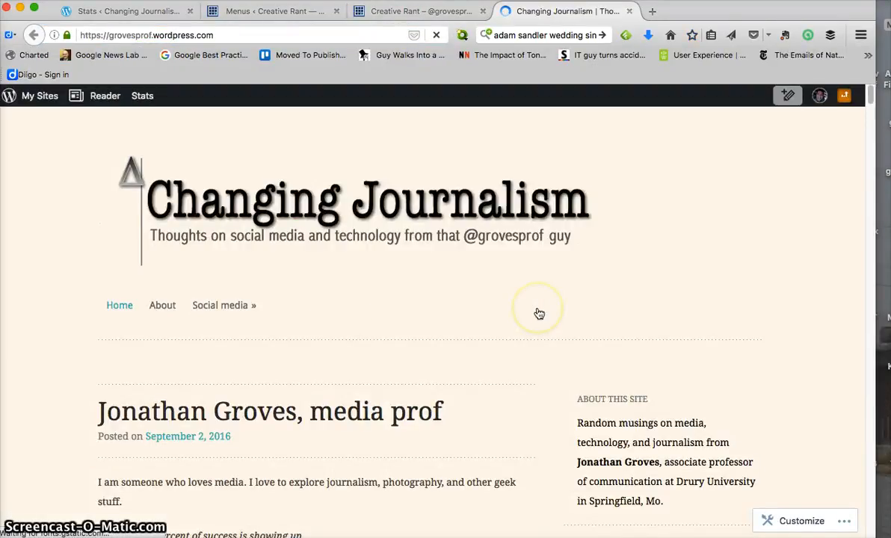
- Use the blog's navigation menu to visit the About page and the Twitter category under Social media
{"action": "left_click", "coordinate": [296, 308]}
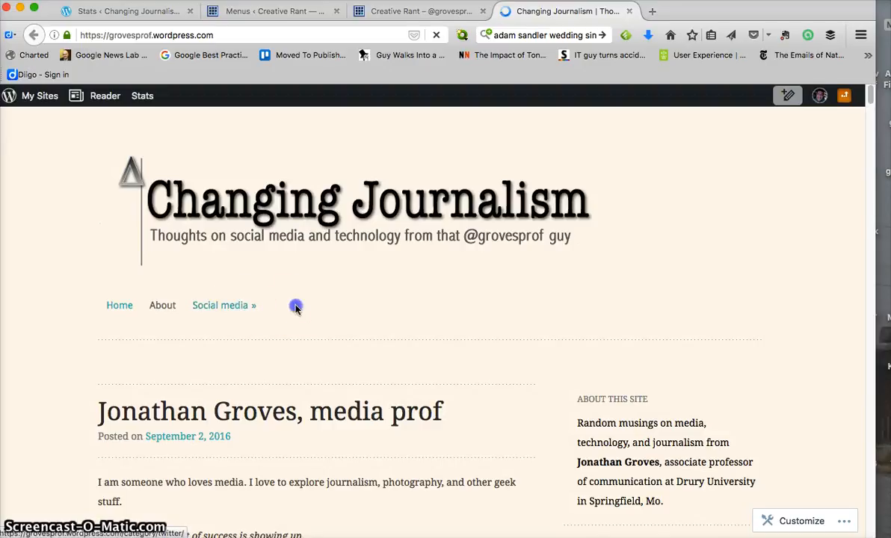
{"action": "mouse_move", "coordinate": [216, 312]}
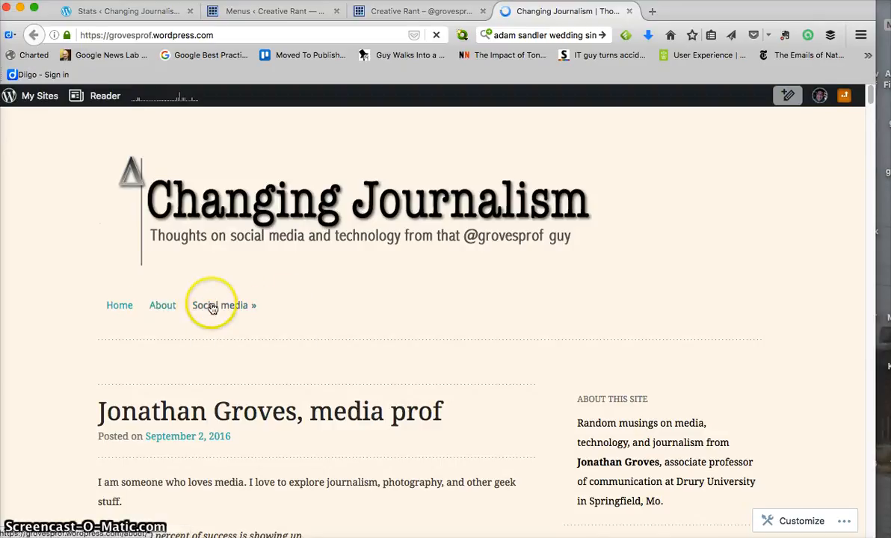
{"action": "left_click", "coordinate": [165, 307]}
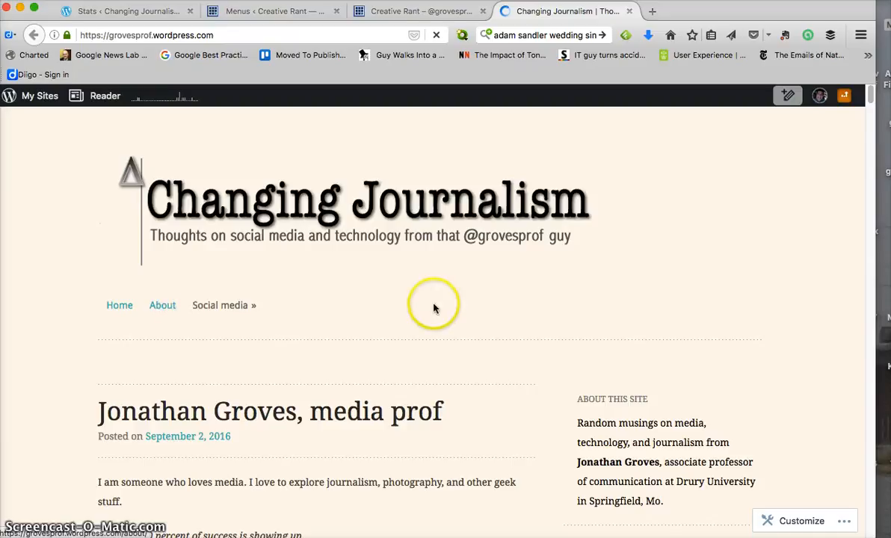
{"action": "mouse_move", "coordinate": [231, 312]}
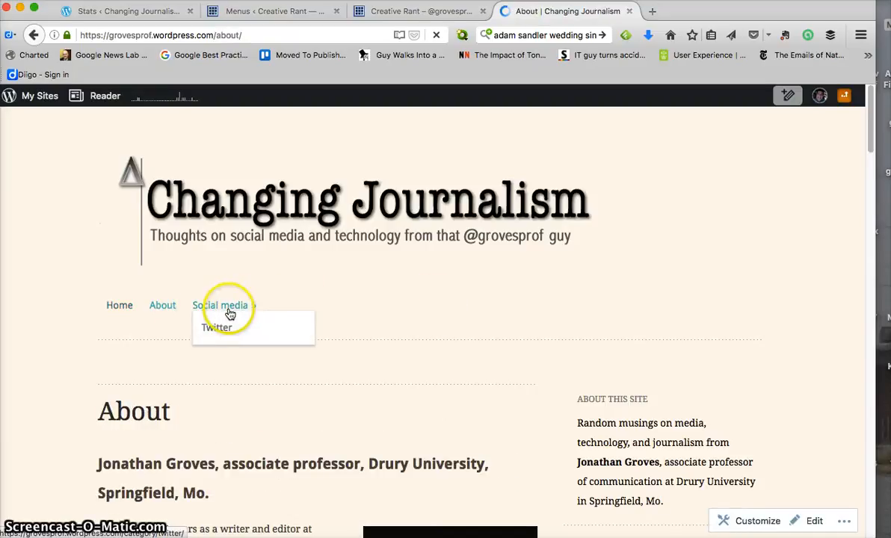
{"action": "left_click", "coordinate": [223, 328]}
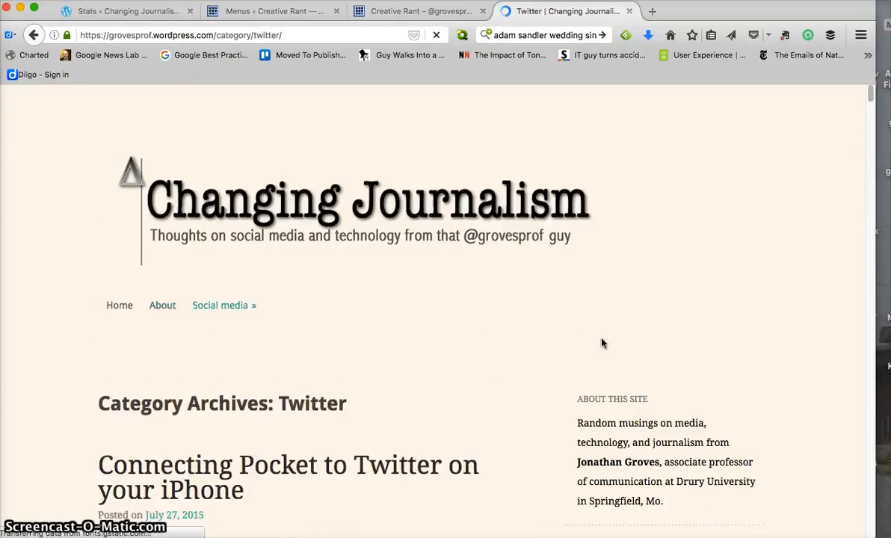
- Look through the posts in the Twitter category archive to see how a category menu item groups them
{"action": "scroll", "coordinate": [602, 343], "scroll_direction": "down", "scroll_amount": 10}
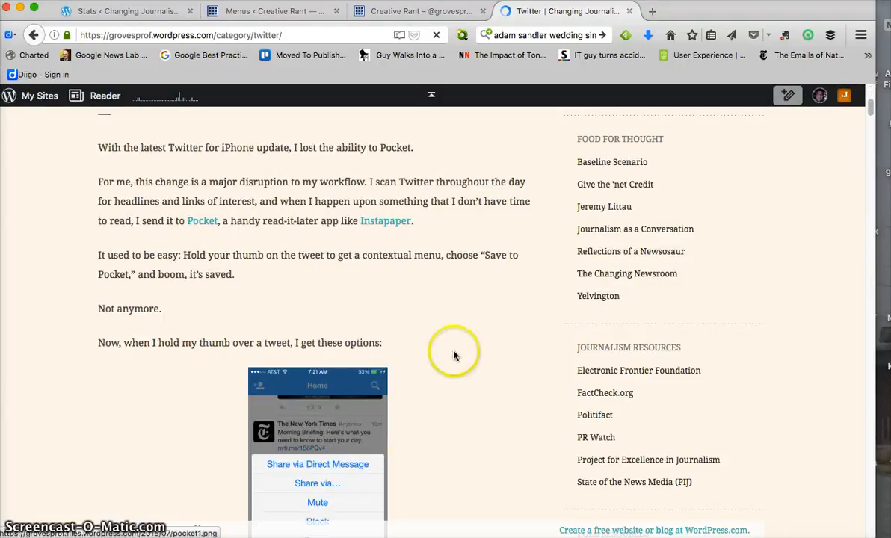
{"action": "scroll", "coordinate": [454, 356], "scroll_direction": "up", "scroll_amount": 10}
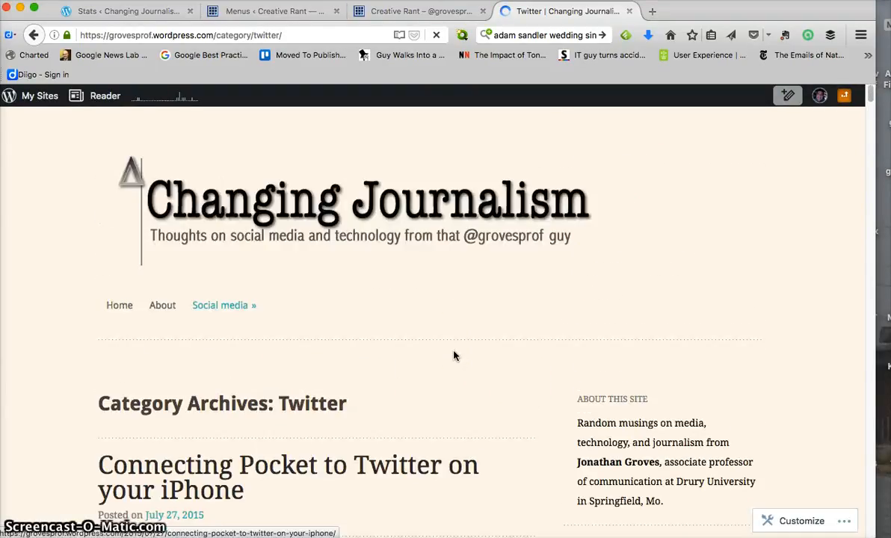
{"action": "scroll", "coordinate": [453, 356], "scroll_direction": "down", "scroll_amount": 3}
{"action": "scroll", "coordinate": [453, 355], "scroll_direction": "down", "scroll_amount": 2}
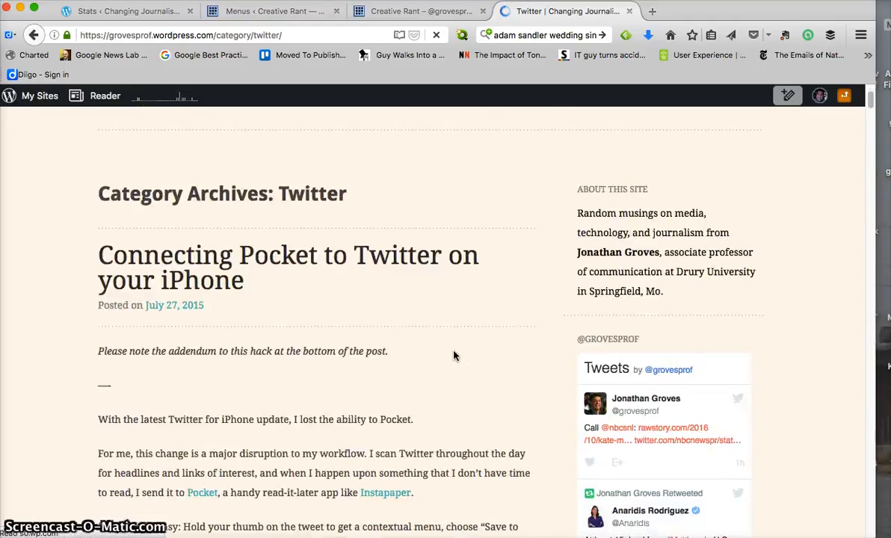
{"action": "scroll", "coordinate": [453, 356], "scroll_direction": "down", "scroll_amount": 3}
{"action": "scroll", "coordinate": [453, 355], "scroll_direction": "down", "scroll_amount": 3}
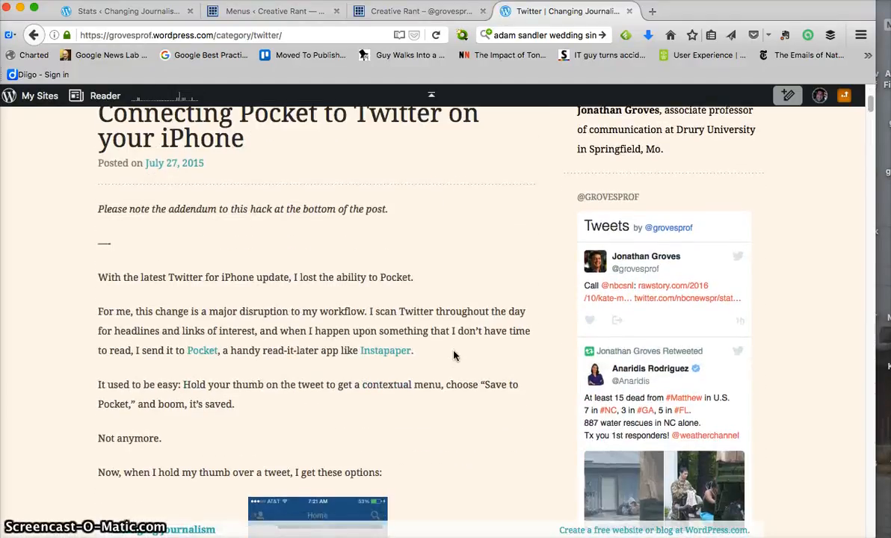
{"action": "scroll", "coordinate": [454, 356], "scroll_direction": "up", "scroll_amount": 5}
{"action": "scroll", "coordinate": [453, 356], "scroll_direction": "up", "scroll_amount": 1}
{"action": "scroll", "coordinate": [454, 356], "scroll_direction": "down", "scroll_amount": 2}
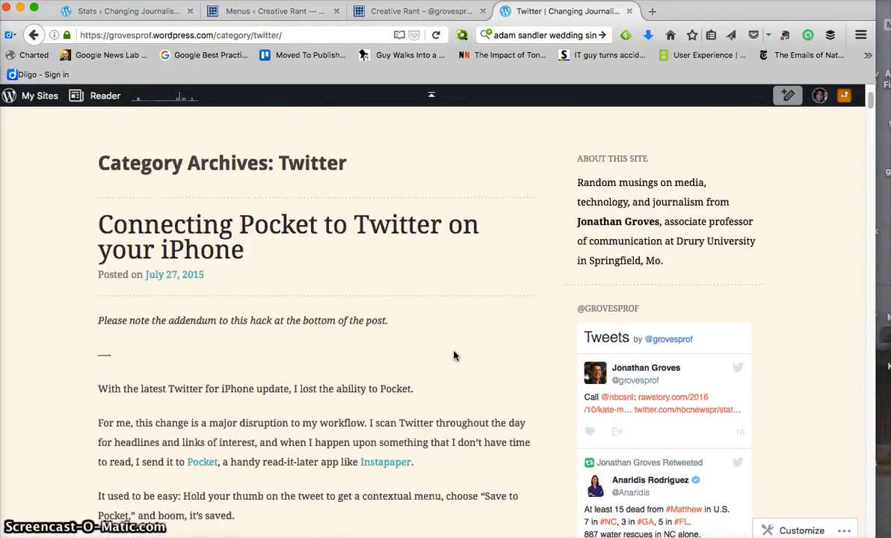
{"action": "scroll", "coordinate": [454, 355], "scroll_direction": "down", "scroll_amount": 10}
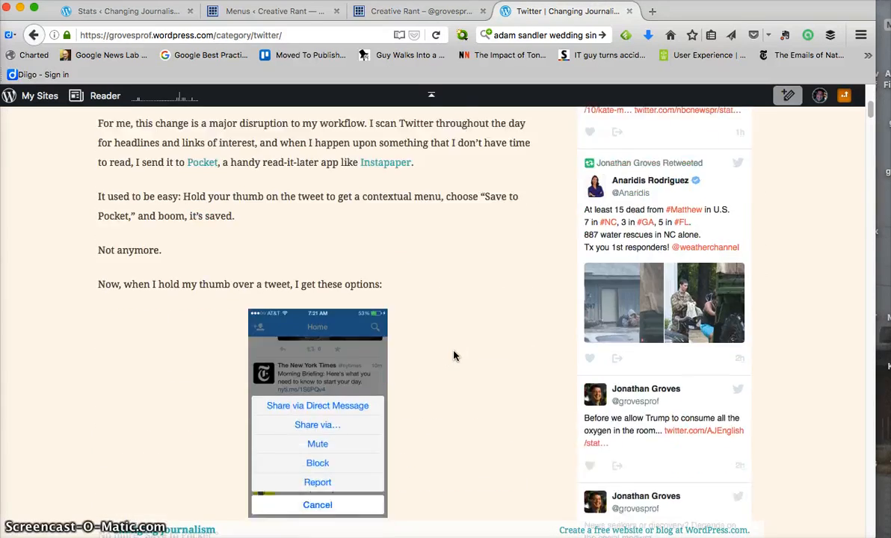
{"action": "scroll", "coordinate": [453, 356], "scroll_direction": "down", "scroll_amount": 15}
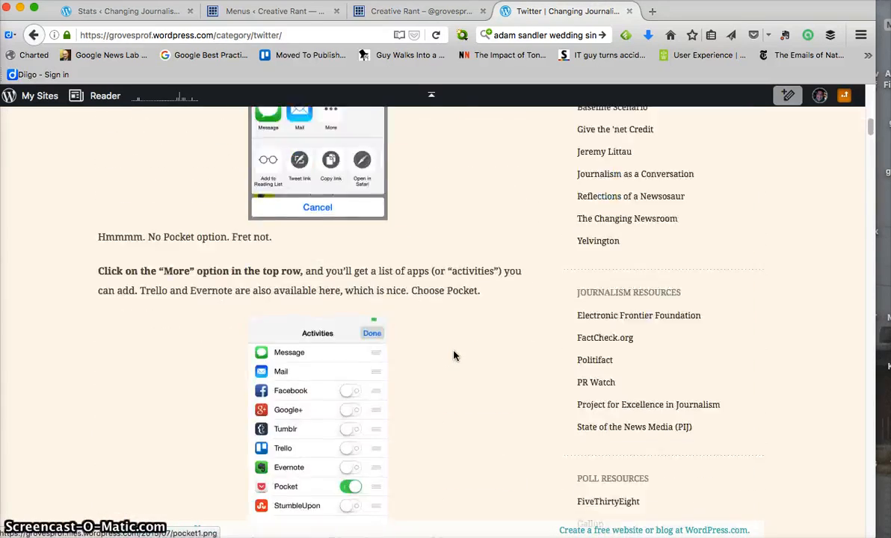
{"action": "scroll", "coordinate": [454, 356], "scroll_direction": "down", "scroll_amount": 20}
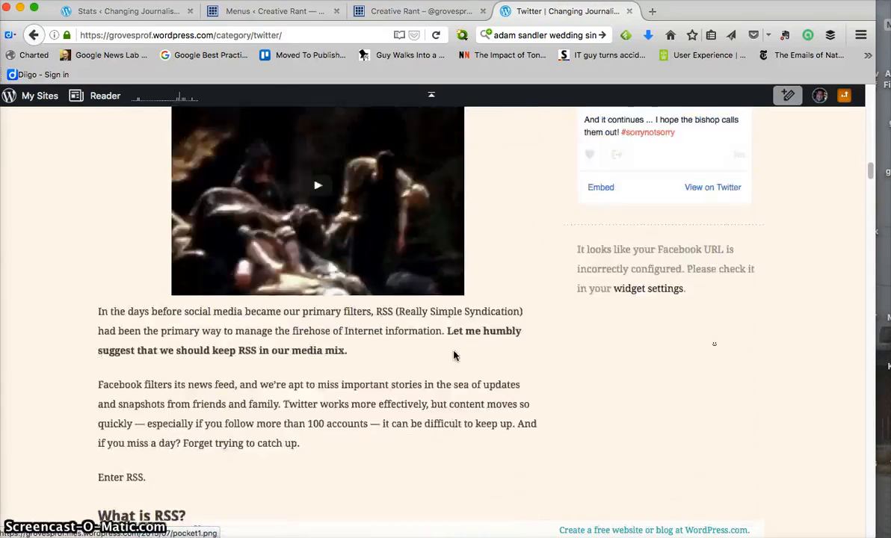
{"action": "scroll", "coordinate": [453, 355], "scroll_direction": "down", "scroll_amount": 20}
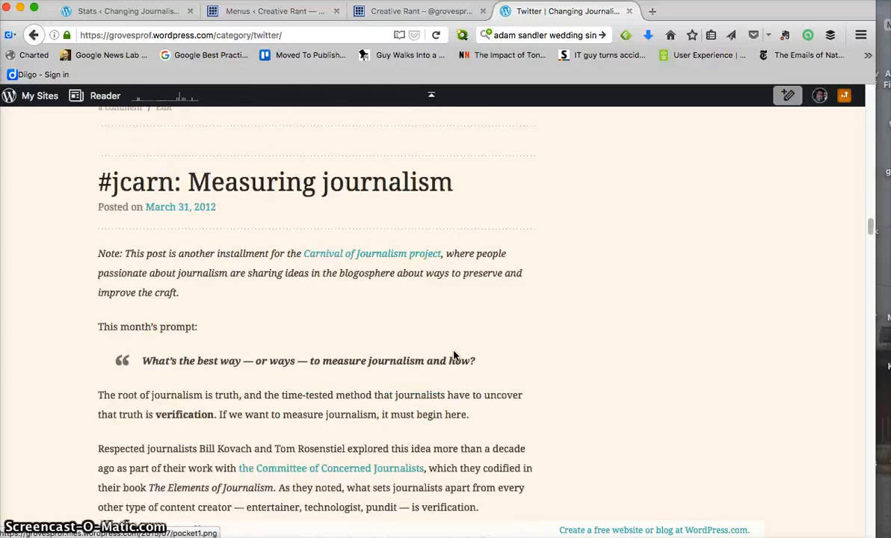
{"action": "scroll", "coordinate": [454, 355], "scroll_direction": "up", "scroll_amount": 20}
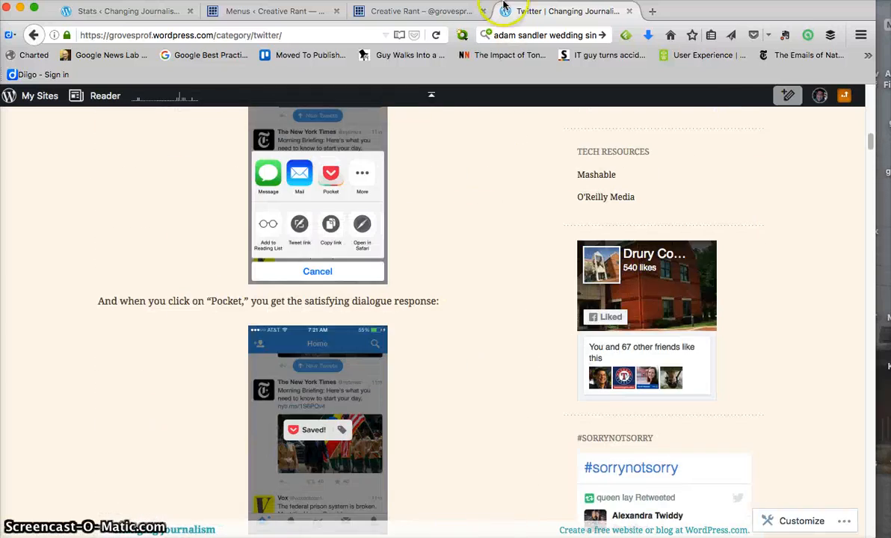
- Return to the Creative Rant menu editor and save the Latest menu with its pages and categories
{"action": "left_click", "coordinate": [419, 12]}
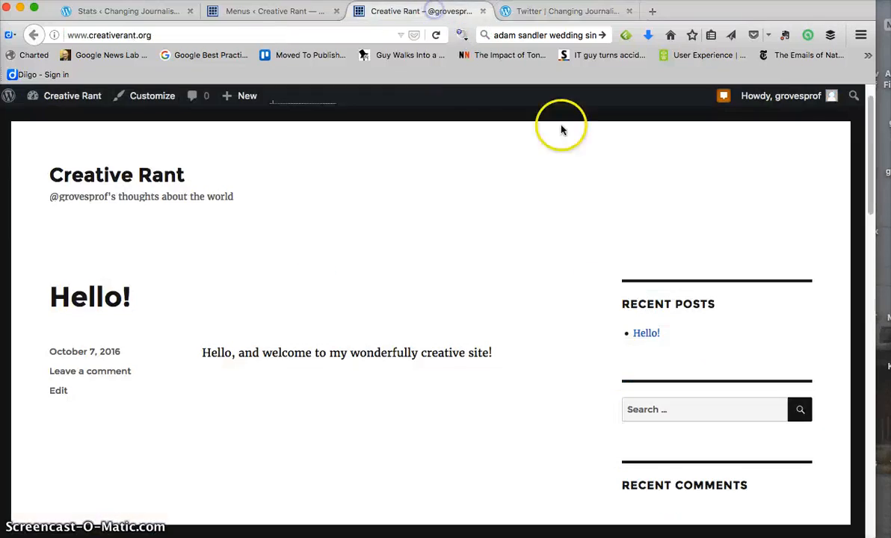
{"action": "left_click", "coordinate": [288, 11]}
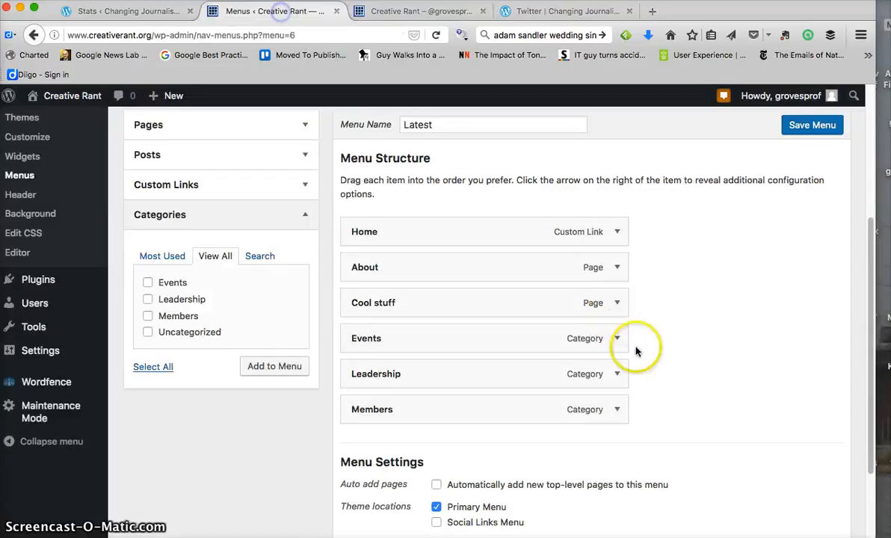
{"action": "left_click_drag", "start_coordinate": [460, 339], "coordinate": [527, 398]}
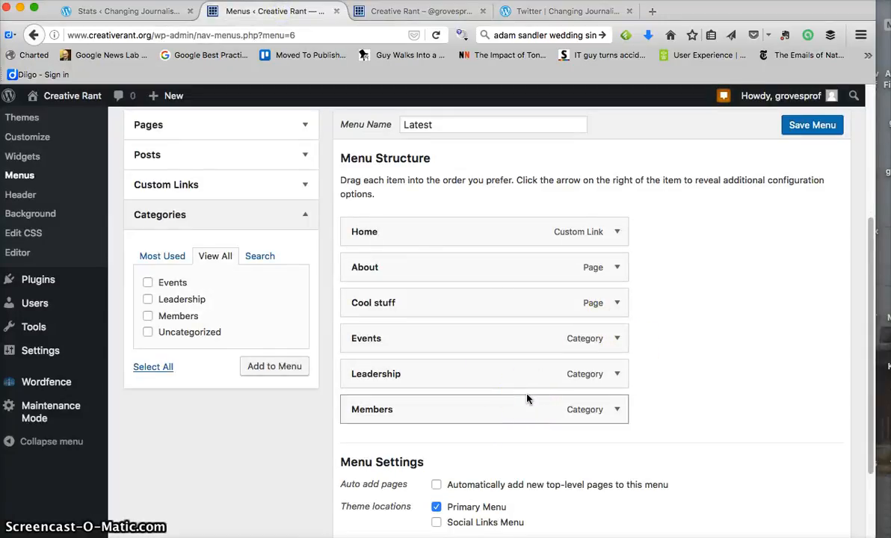
{"action": "left_click", "coordinate": [630, 426]}
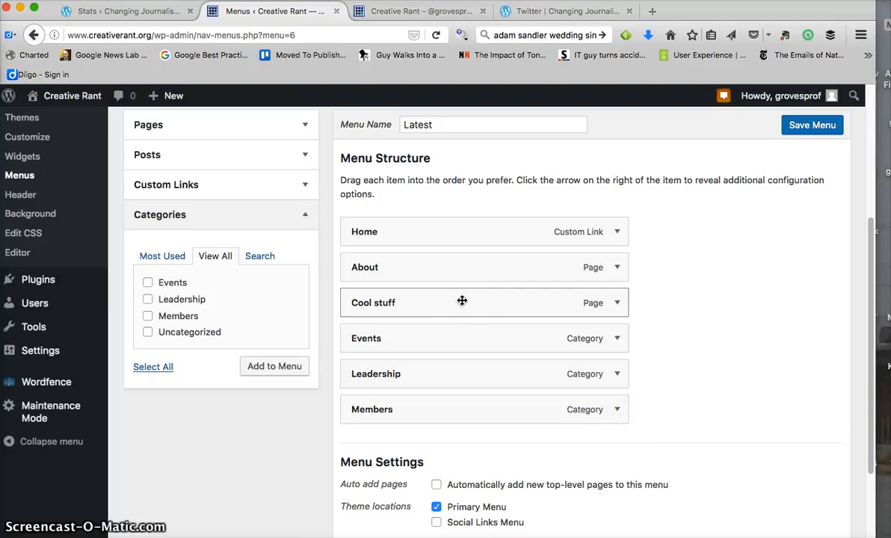
{"action": "left_click_drag", "start_coordinate": [462, 301], "coordinate": [629, 226]}
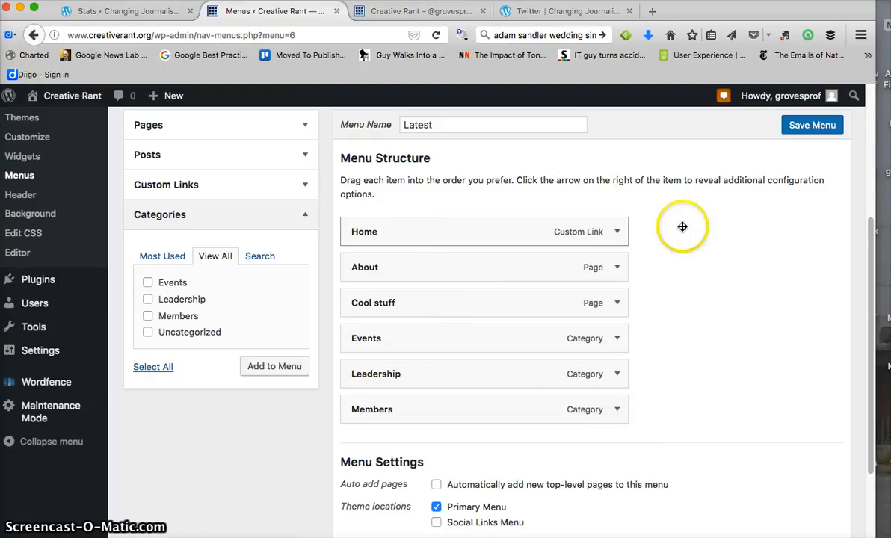
{"action": "left_click", "coordinate": [837, 127]}
{"action": "left_click", "coordinate": [785, 386]}
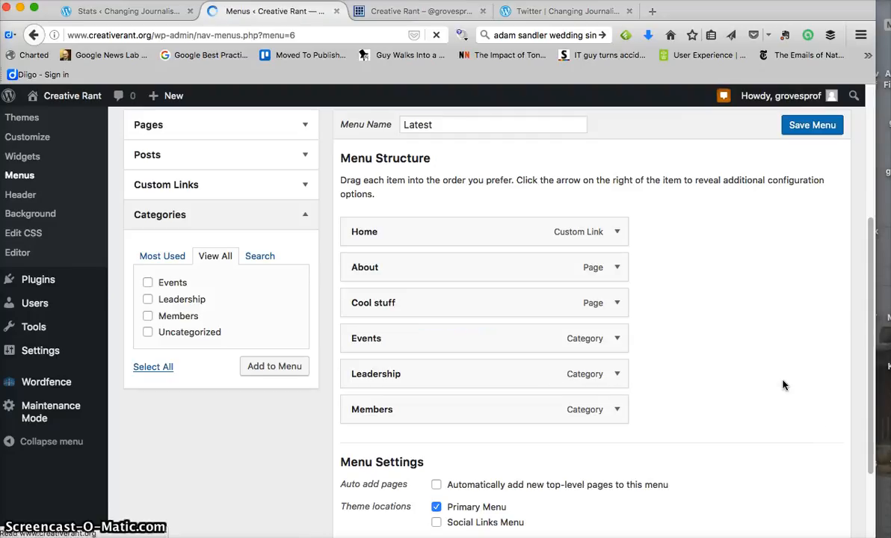
- Check the new navigation menu on the live Creative Rant site by visiting About, Cool stuff and Events
{"action": "key", "text": "ctrl+Tab"}
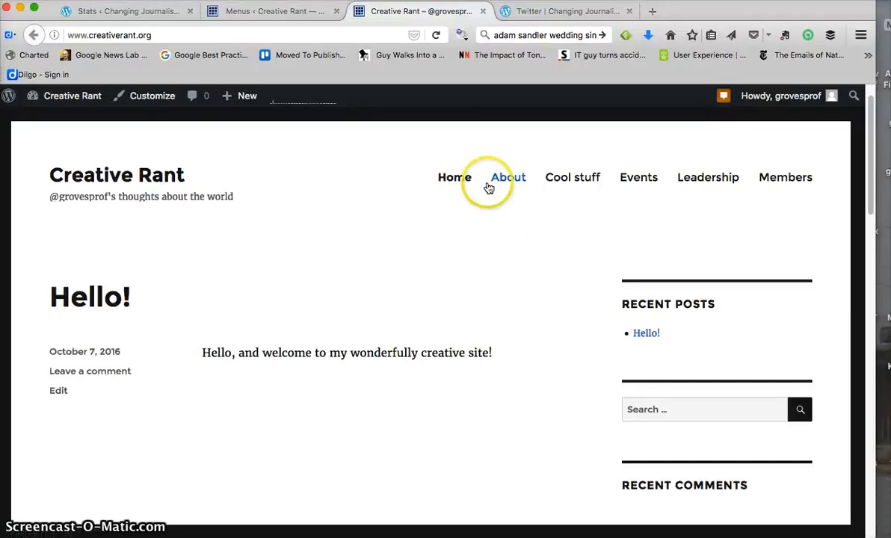
{"action": "left_click", "coordinate": [514, 175]}
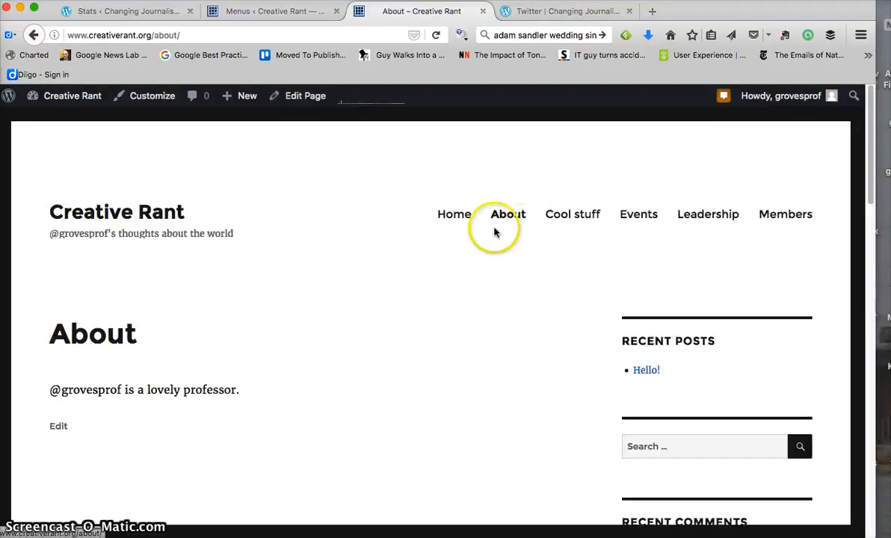
{"action": "left_click", "coordinate": [564, 216]}
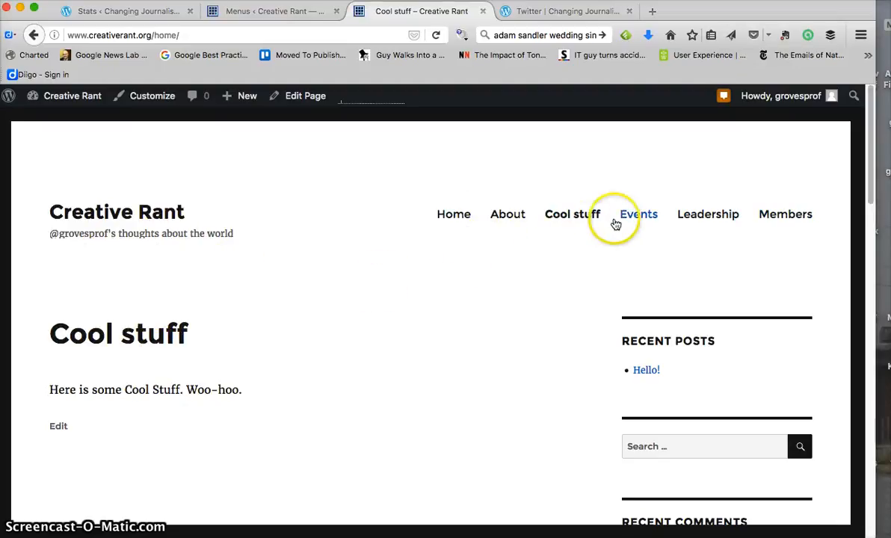
{"action": "left_click", "coordinate": [640, 217]}
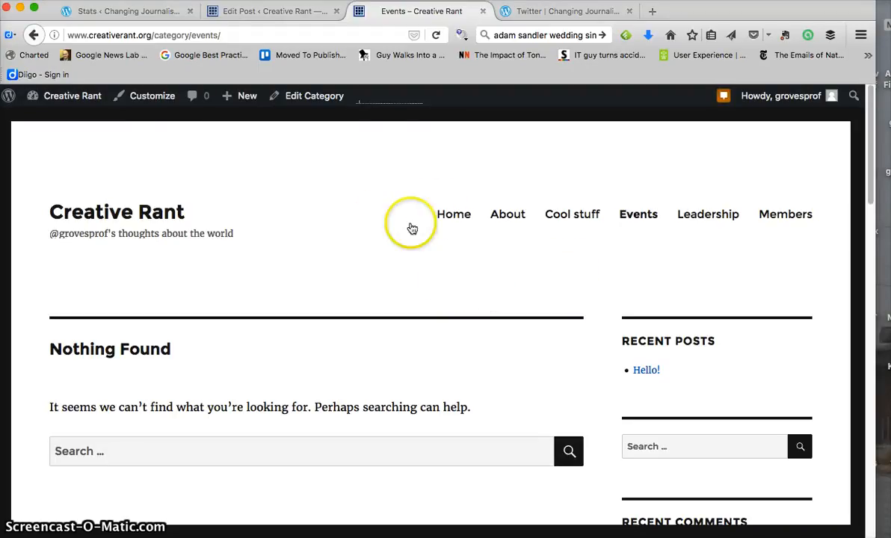
- Reload the Events category page on the live site and check the launch party post listed there
{"action": "left_click", "coordinate": [638, 214]}
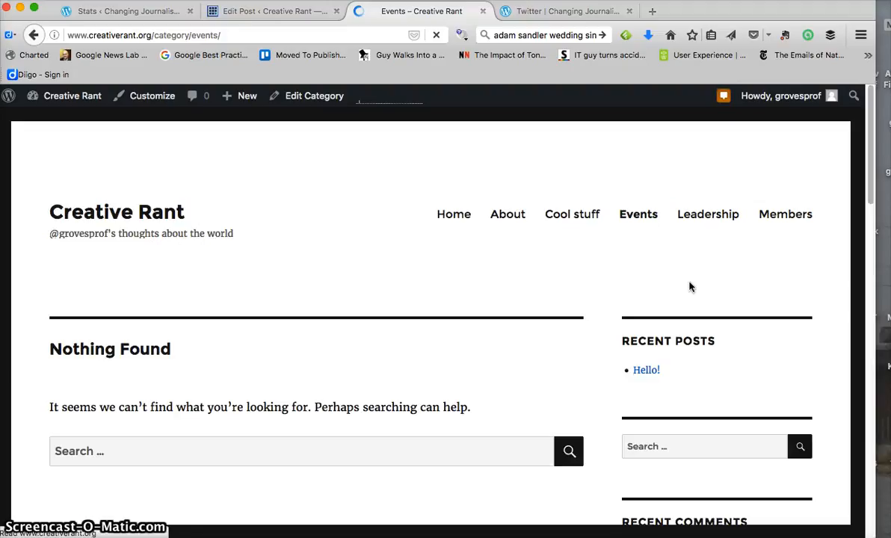
{"action": "scroll", "coordinate": [344, 357], "scroll_direction": "down", "scroll_amount": 2}
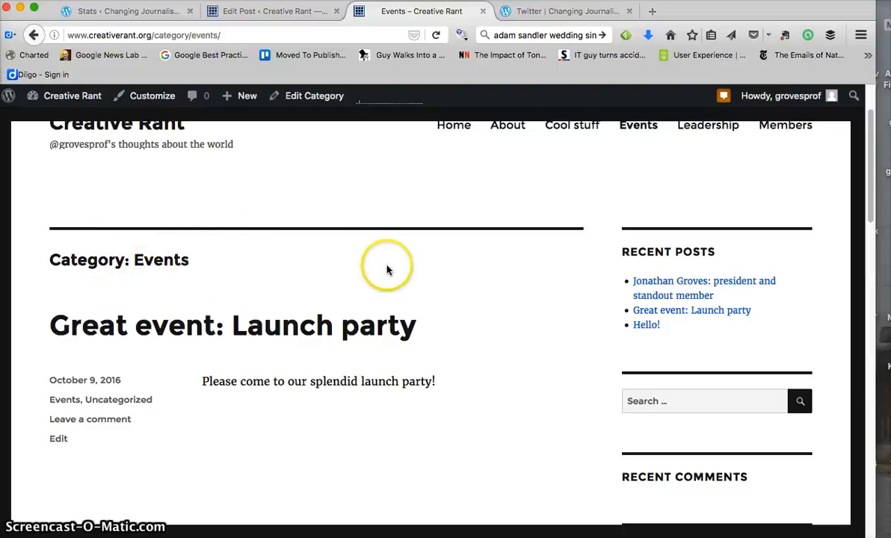
{"action": "scroll", "coordinate": [389, 273], "scroll_direction": "down", "scroll_amount": 3}
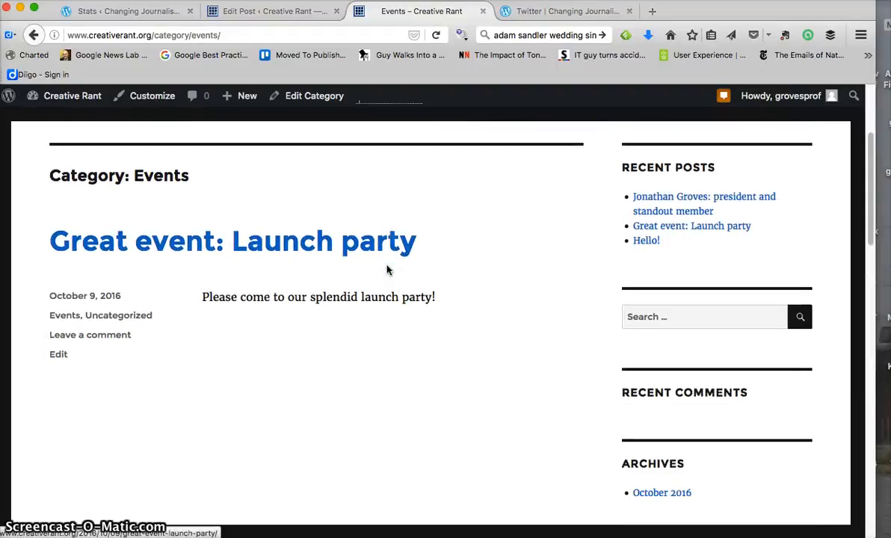
{"action": "scroll", "coordinate": [235, 373], "scroll_direction": "up", "scroll_amount": 5}
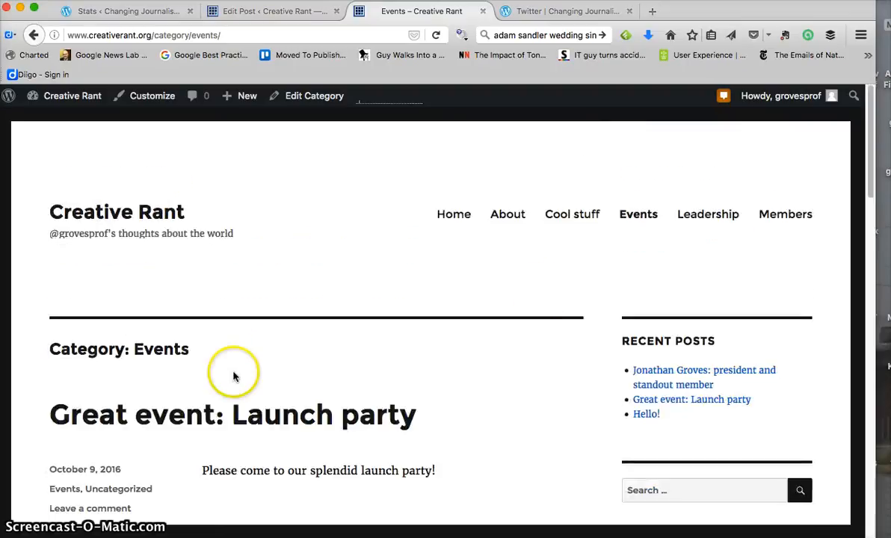
- Compare the static Cool stuff page with the Events category archive using the live site's navigation menu
{"action": "left_click", "coordinate": [575, 214]}
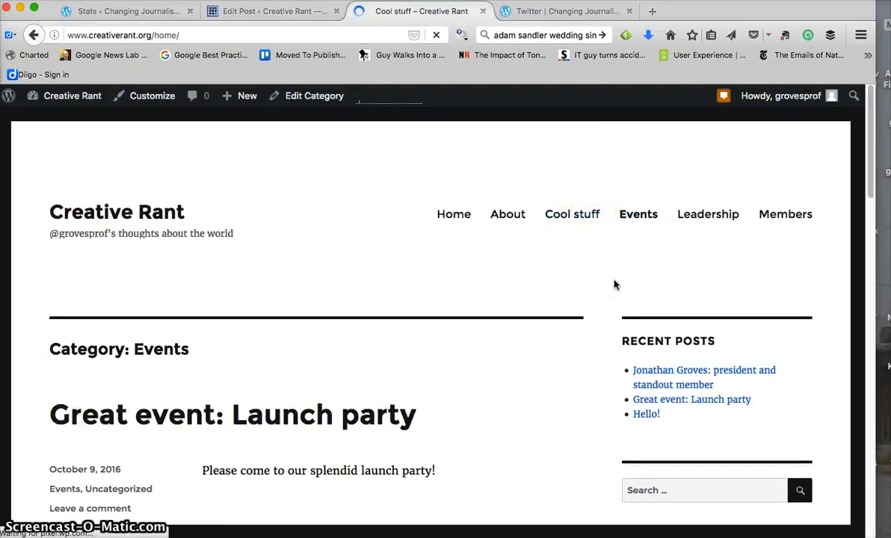
{"action": "left_click", "coordinate": [640, 218]}
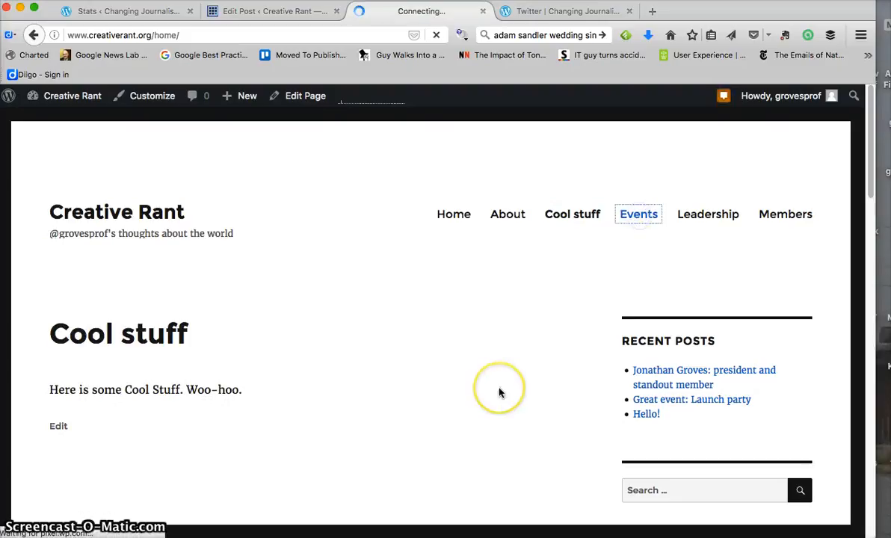
{"action": "scroll", "coordinate": [500, 393], "scroll_direction": "down", "scroll_amount": 5}
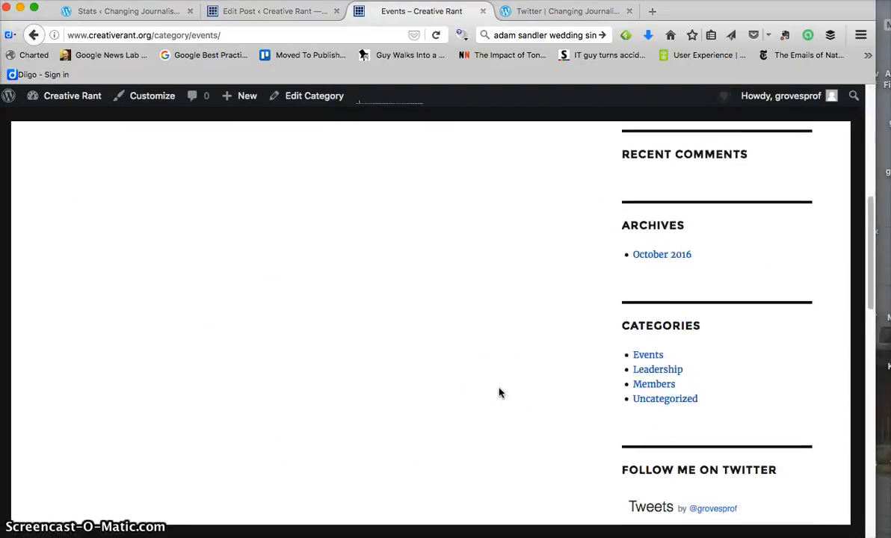
{"action": "scroll", "coordinate": [500, 392], "scroll_direction": "up", "scroll_amount": 1}
{"action": "scroll", "coordinate": [500, 393], "scroll_direction": "up", "scroll_amount": 5}
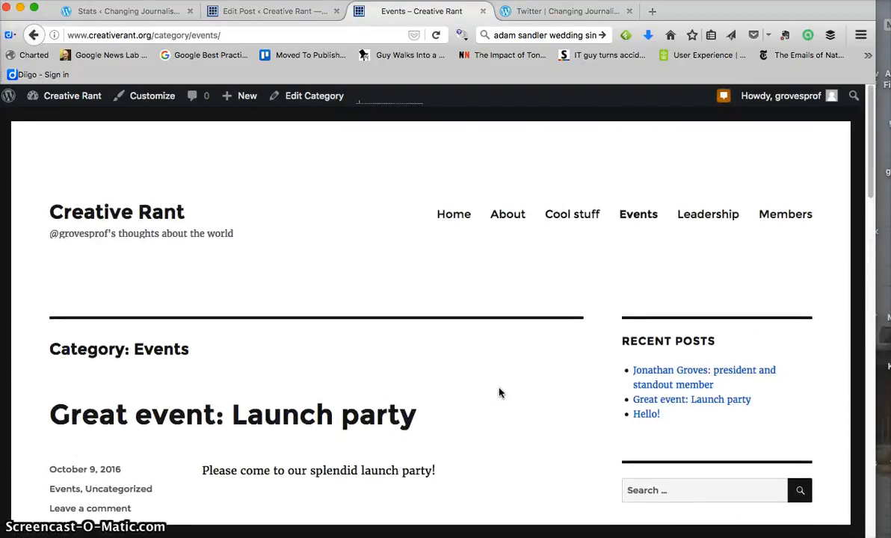
- Visit the Leadership and Members categories from the live navigation menu and check the posts each one lists
{"action": "left_click", "coordinate": [702, 217]}
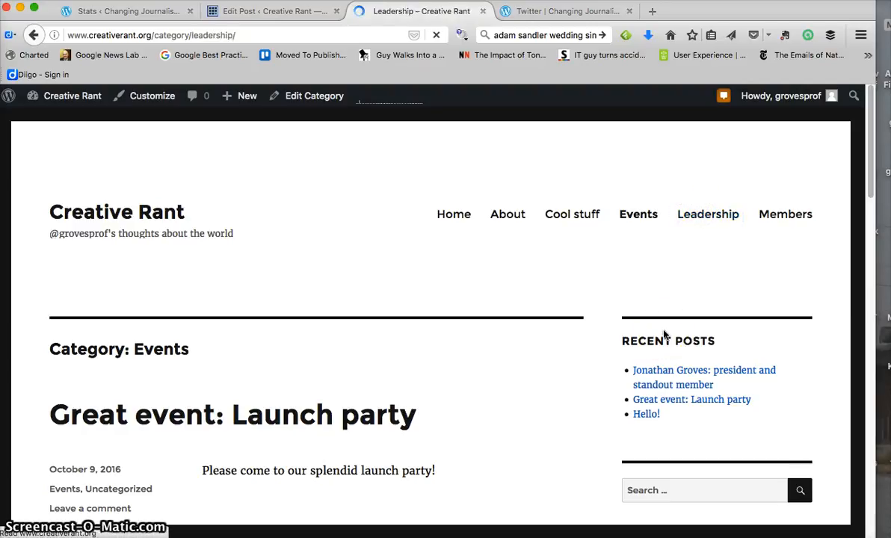
{"action": "scroll", "coordinate": [663, 334], "scroll_direction": "down", "scroll_amount": 2}
{"action": "scroll", "coordinate": [269, 323], "scroll_direction": "down", "scroll_amount": 1}
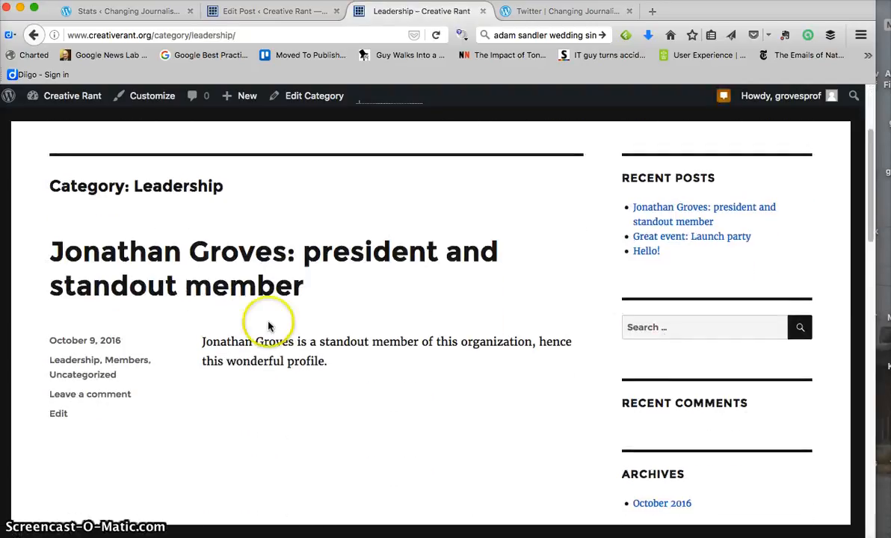
{"action": "scroll", "coordinate": [208, 391], "scroll_direction": "up", "scroll_amount": 3}
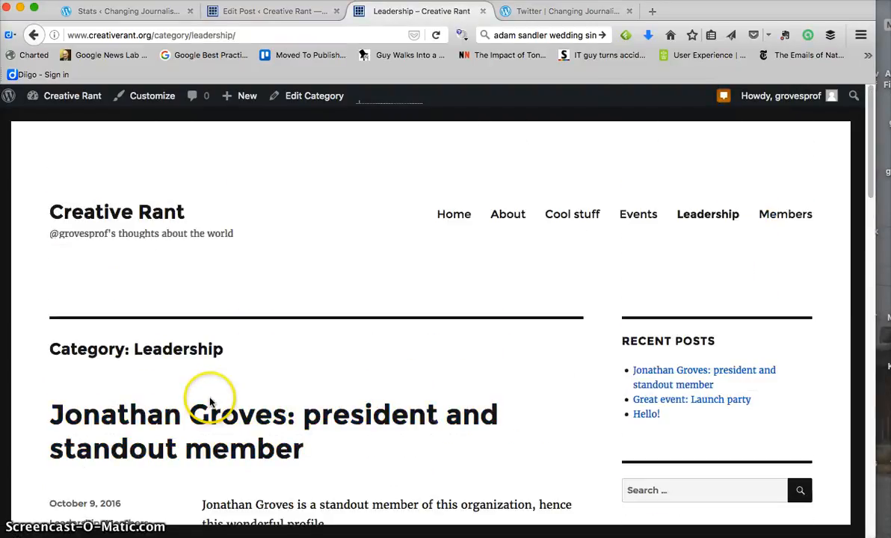
{"action": "left_click", "coordinate": [783, 215]}
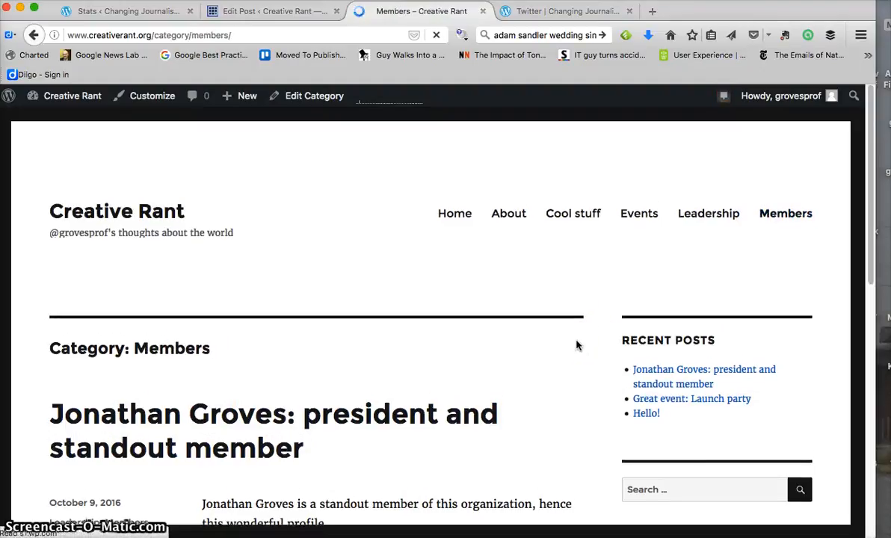
{"action": "scroll", "coordinate": [576, 346], "scroll_direction": "down", "scroll_amount": 1}
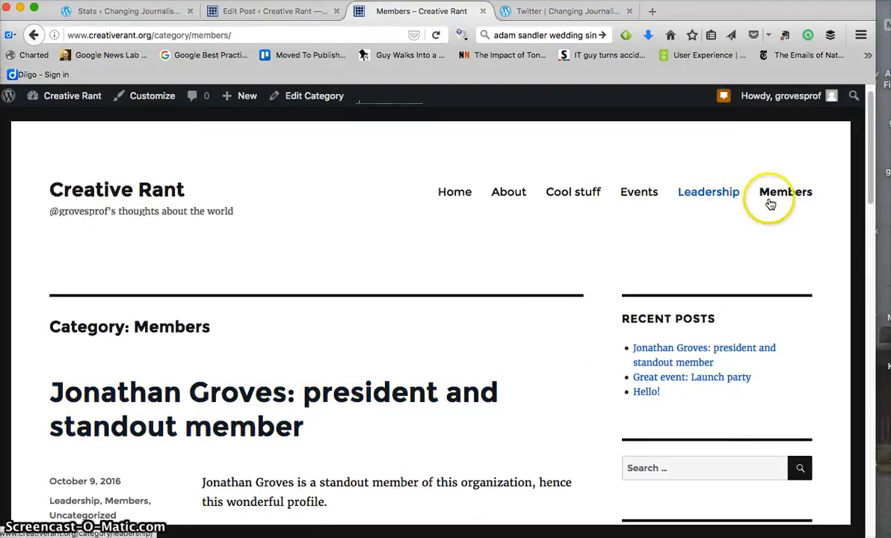
{"action": "scroll", "coordinate": [608, 257], "scroll_direction": "down", "scroll_amount": 2}
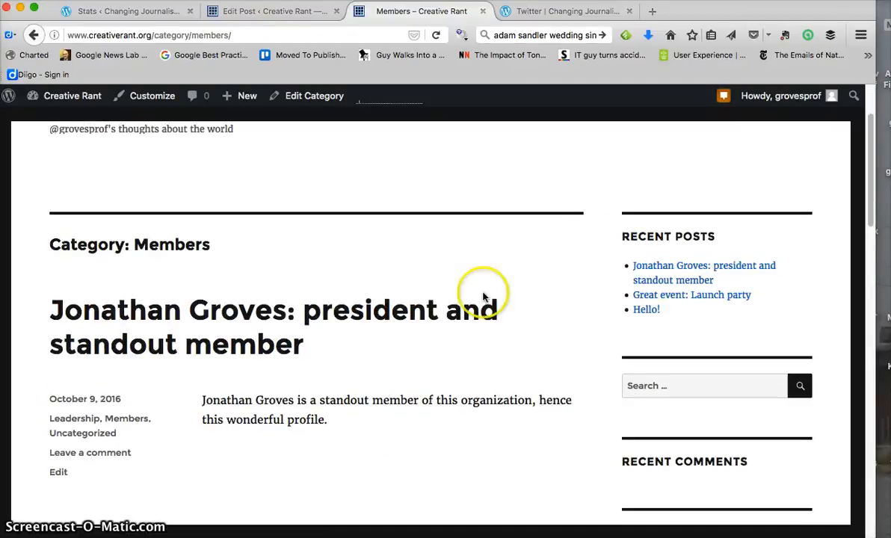
- Open the standout member profile post from the Members archive and examine its assigned categories
{"action": "left_click", "coordinate": [337, 378]}
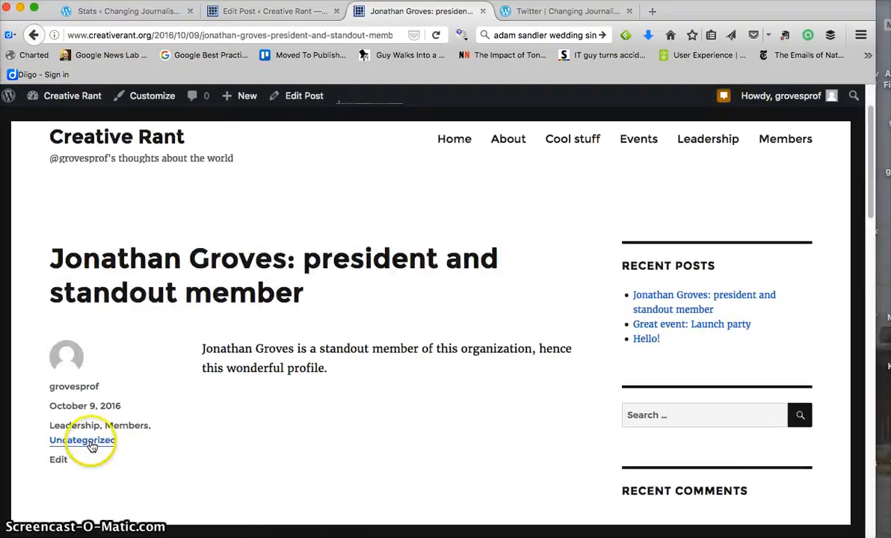
{"action": "scroll", "coordinate": [390, 322], "scroll_direction": "down", "scroll_amount": 1}
{"action": "scroll", "coordinate": [389, 322], "scroll_direction": "down", "scroll_amount": 2}
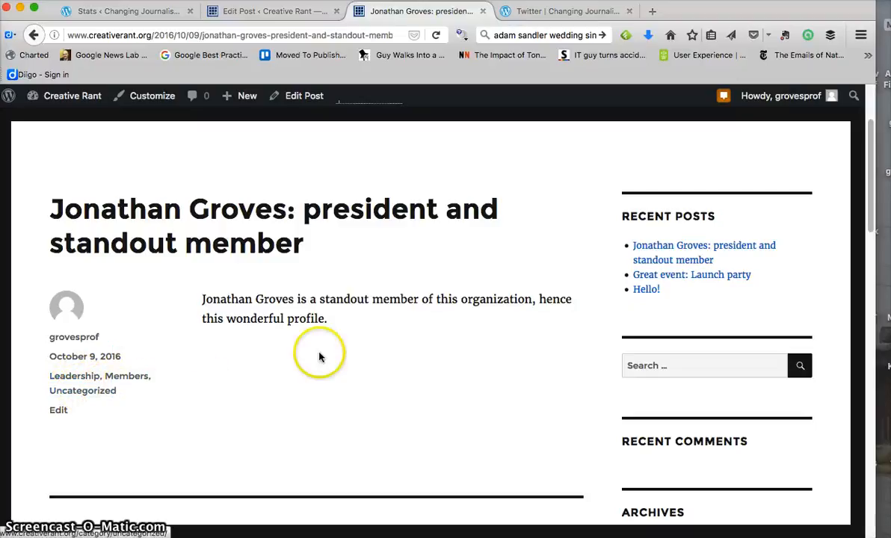
{"action": "scroll", "coordinate": [333, 348], "scroll_direction": "up", "scroll_amount": 3}
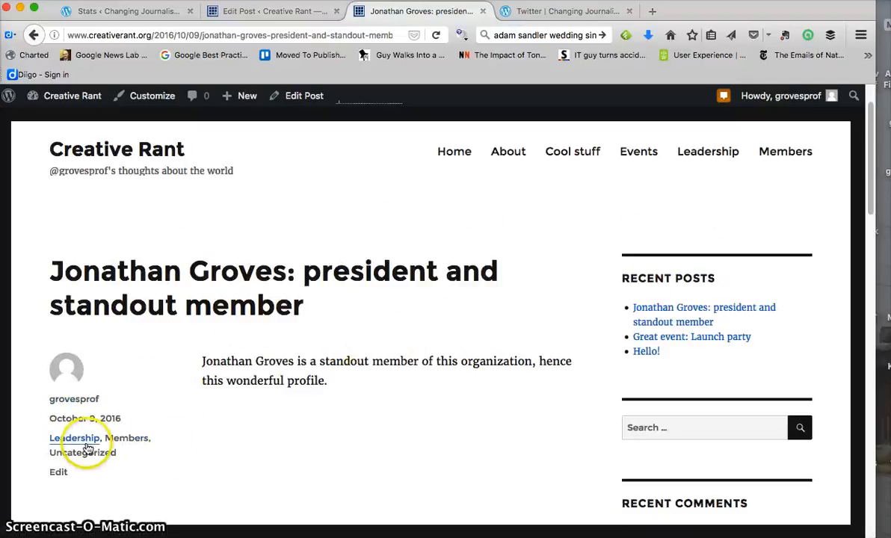
{"action": "scroll", "coordinate": [441, 365], "scroll_direction": "up", "scroll_amount": 3}
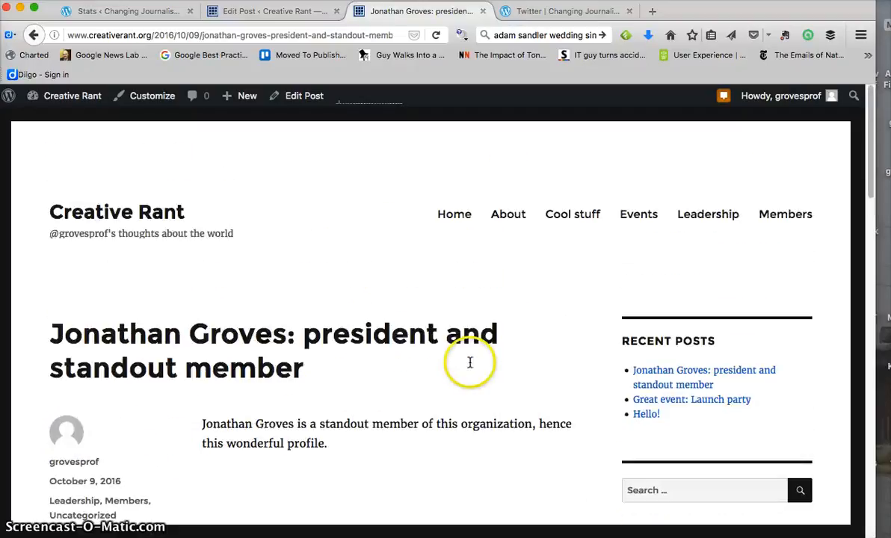
- Return to the Events archive and follow the Events category link shown beside the launch party post
{"action": "left_click", "coordinate": [652, 217]}
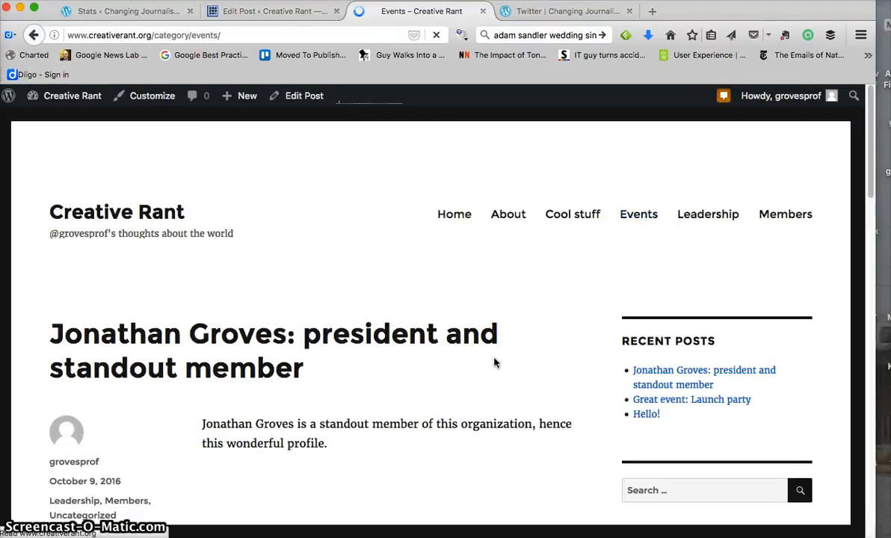
{"action": "scroll", "coordinate": [493, 362], "scroll_direction": "down", "scroll_amount": 3}
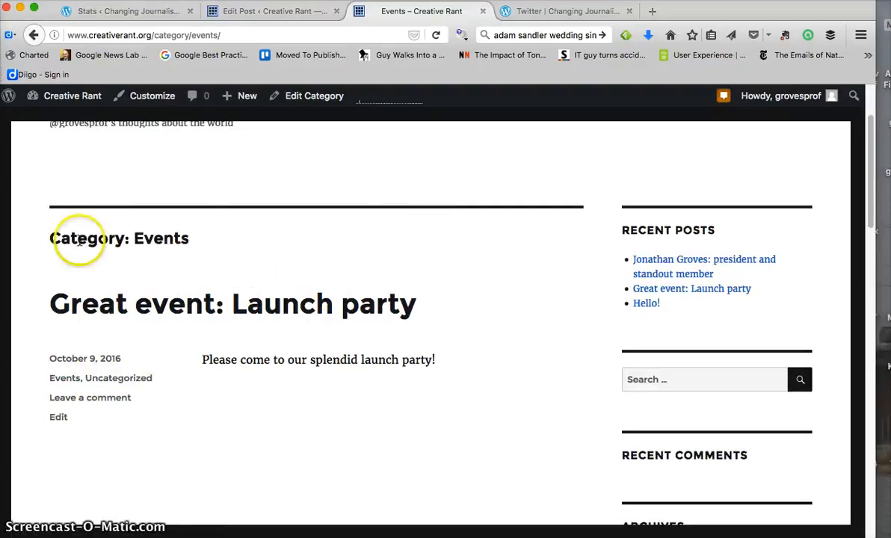
{"action": "left_click", "coordinate": [60, 381]}
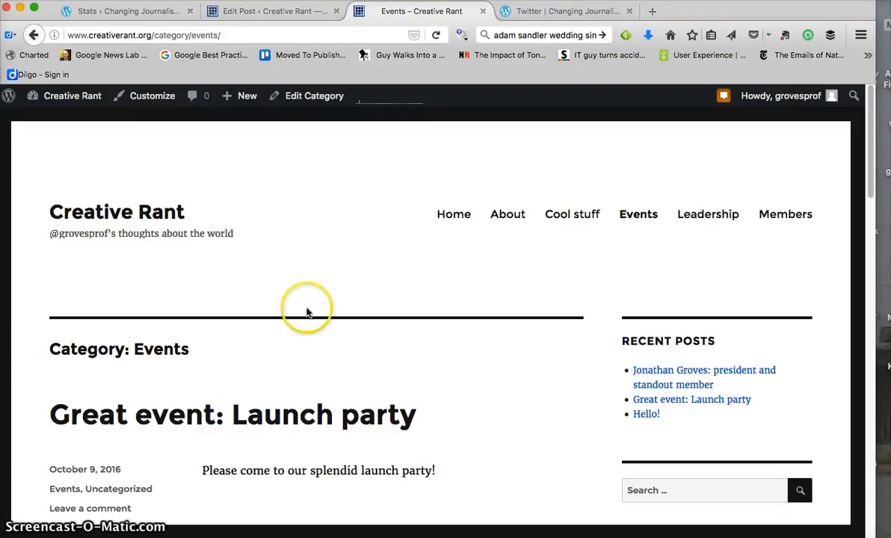
- Go back to the Creative Rant admin and open the menu editor to review the Latest menu's structure
{"action": "left_click", "coordinate": [275, 12]}
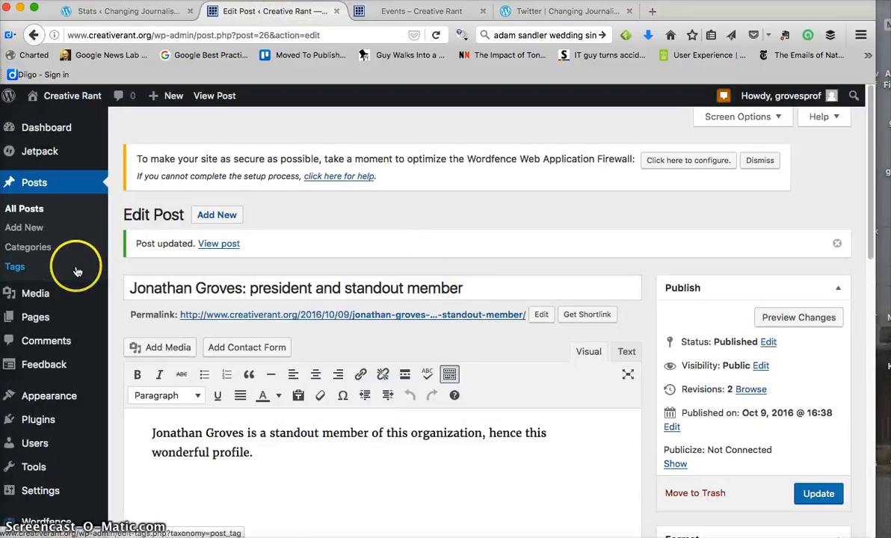
{"action": "scroll", "coordinate": [42, 349], "scroll_direction": "down", "scroll_amount": 1}
{"action": "mouse_move", "coordinate": [47, 354]}
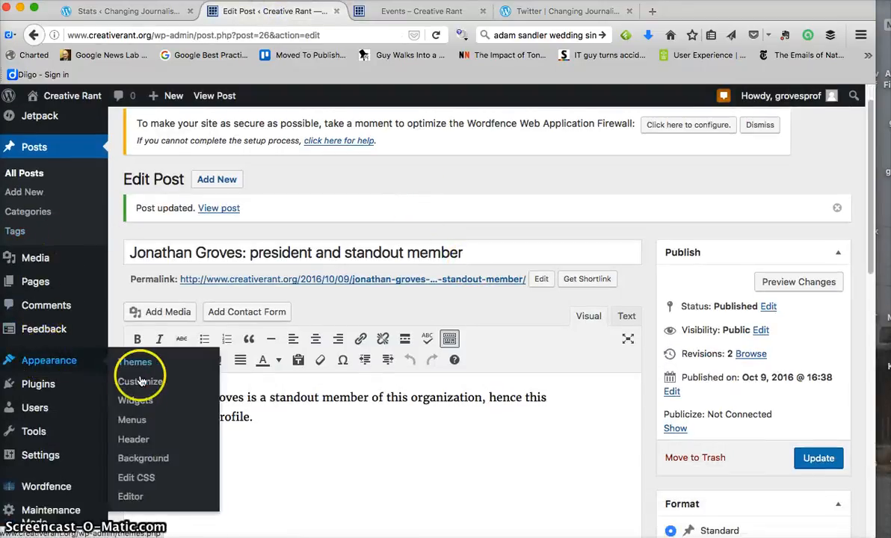
{"action": "left_click", "coordinate": [131, 419]}
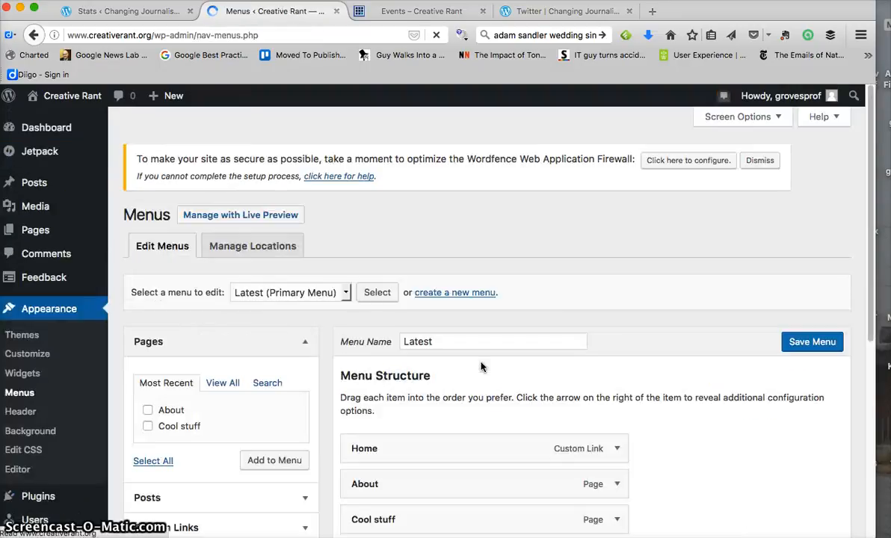
{"action": "scroll", "coordinate": [481, 366], "scroll_direction": "down", "scroll_amount": 3}
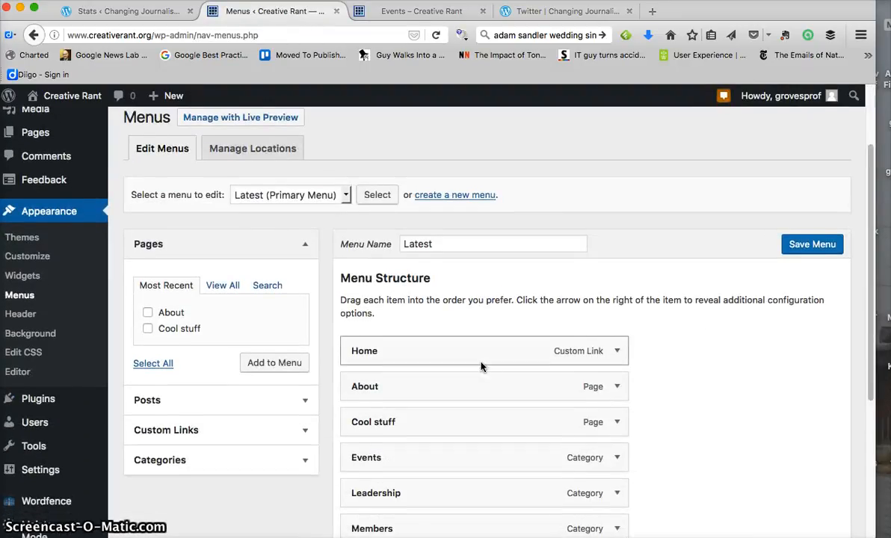
{"action": "scroll", "coordinate": [483, 366], "scroll_direction": "up", "scroll_amount": 2}
- Assign the Latest menu to the theme's Primary Menu location and save the location changes
{"action": "left_click", "coordinate": [484, 366]}
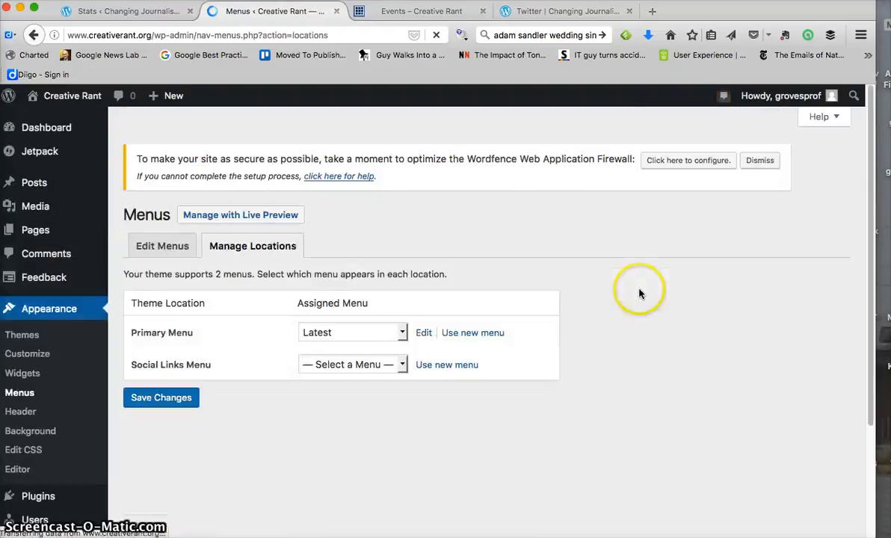
{"action": "left_click", "coordinate": [346, 333]}
{"action": "left_click", "coordinate": [347, 333]}
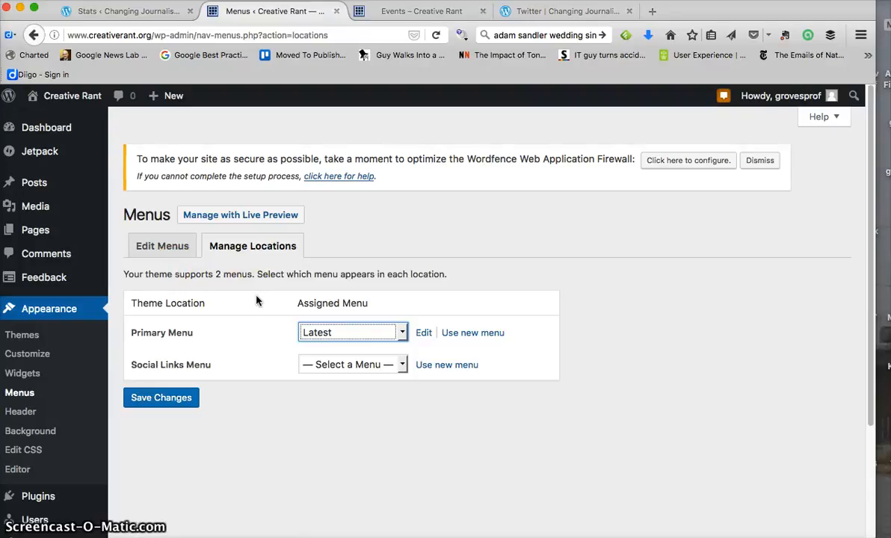
{"action": "left_click", "coordinate": [360, 330]}
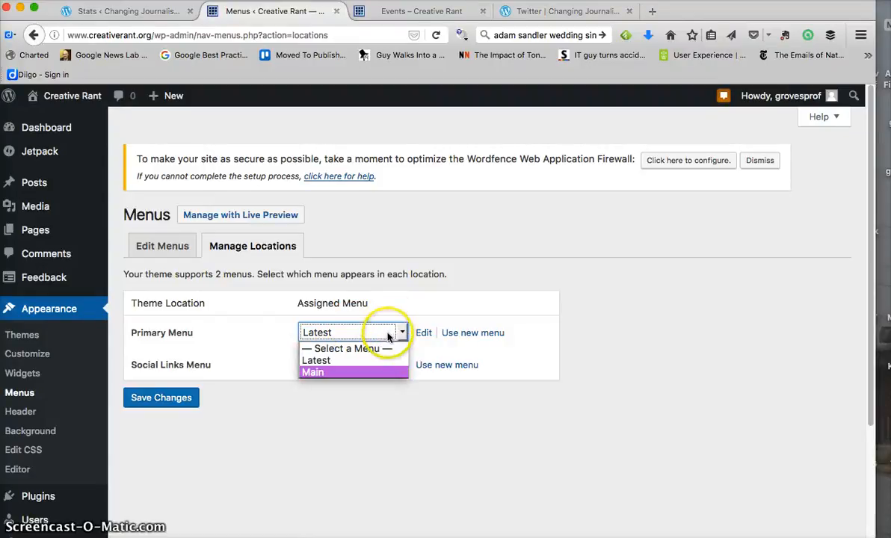
{"action": "left_click", "coordinate": [357, 361]}
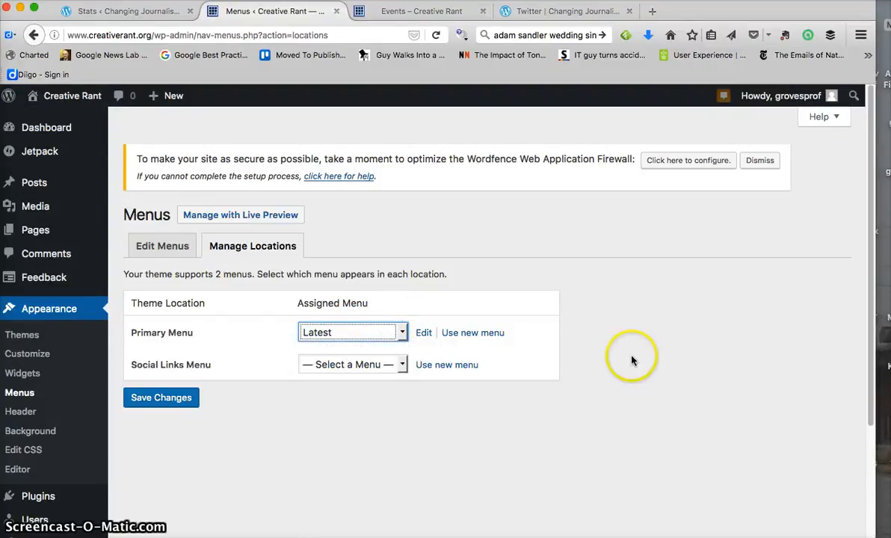
{"action": "left_click", "coordinate": [168, 400]}
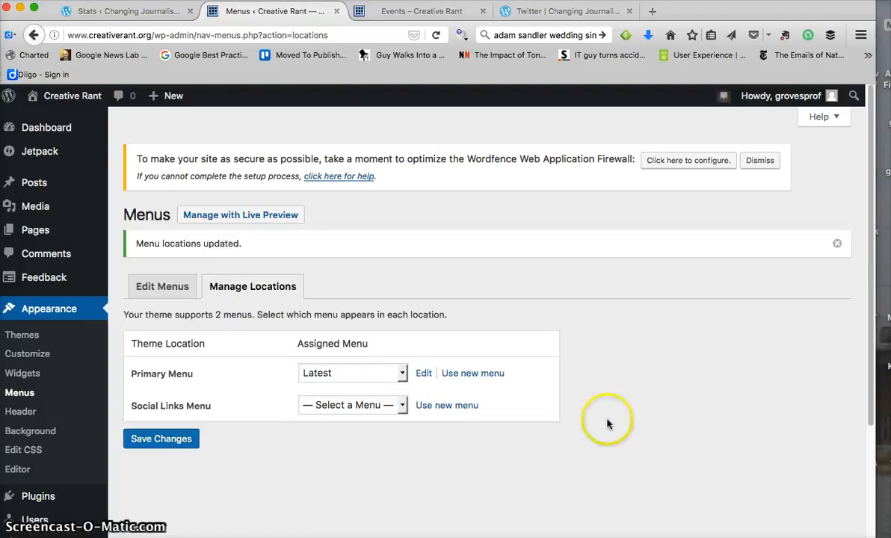
- Return to editing the Latest menu and nest Events, Leadership and Members as sub items under Cool stuff
{"action": "left_click", "coordinate": [140, 288]}
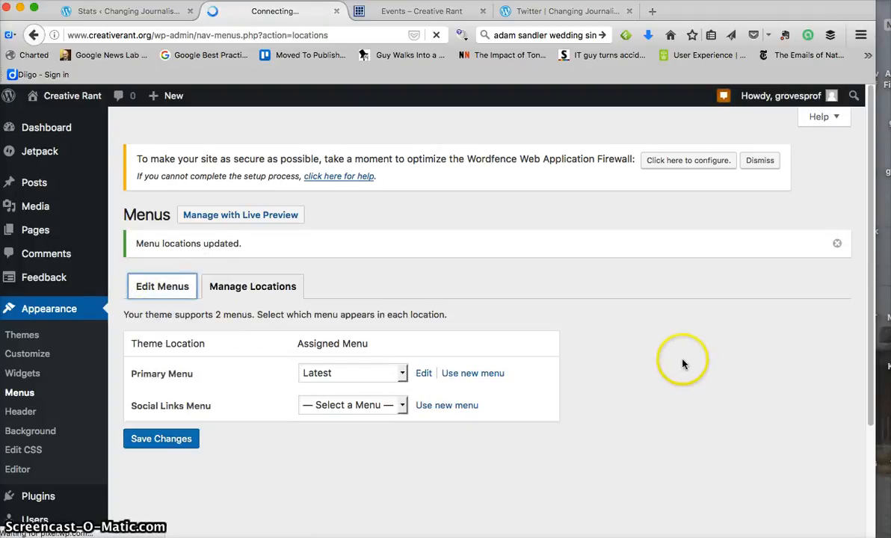
{"action": "scroll", "coordinate": [682, 363], "scroll_direction": "down", "scroll_amount": 3}
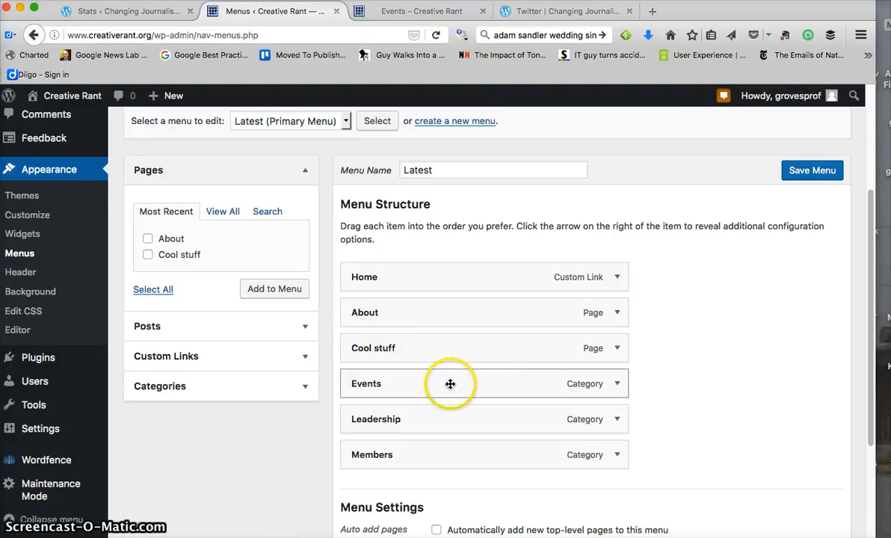
{"action": "left_click_drag", "start_coordinate": [471, 384], "coordinate": [478, 383]}
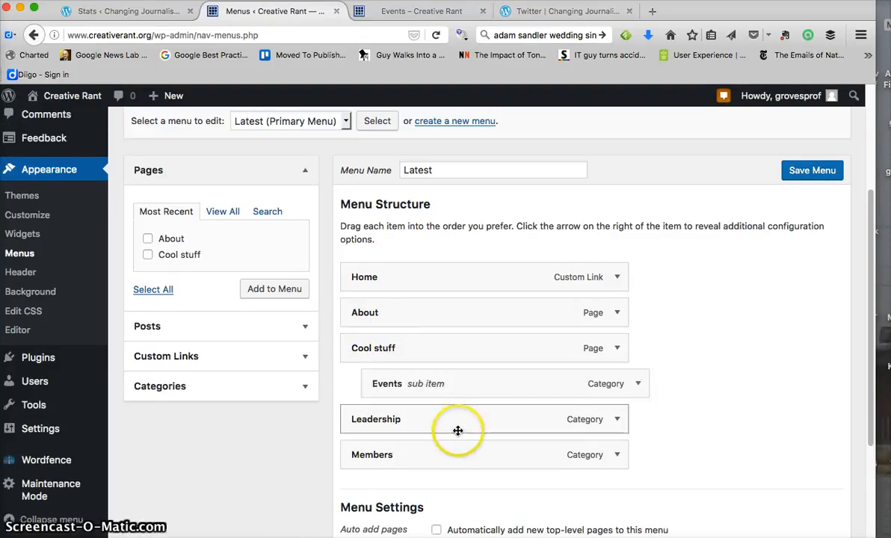
{"action": "left_click_drag", "start_coordinate": [457, 431], "coordinate": [512, 445]}
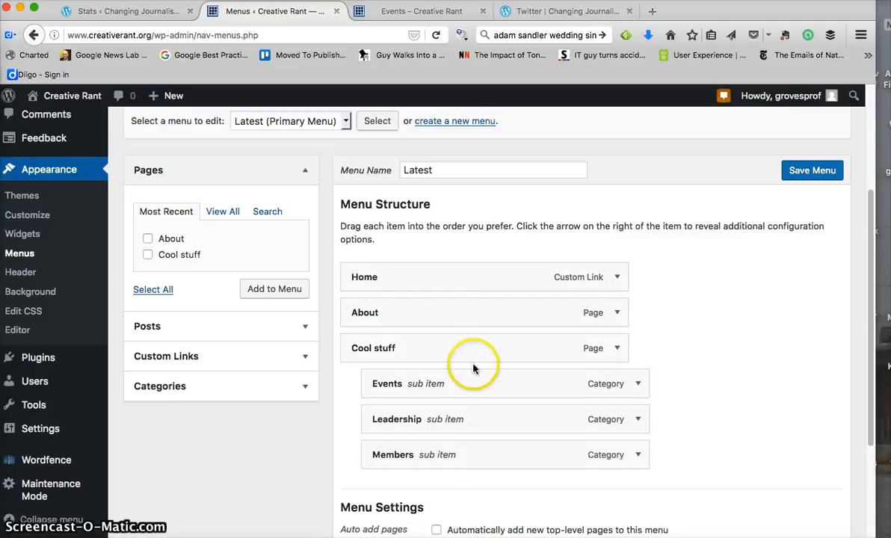
{"action": "left_click_drag", "start_coordinate": [432, 350], "coordinate": [364, 348]}
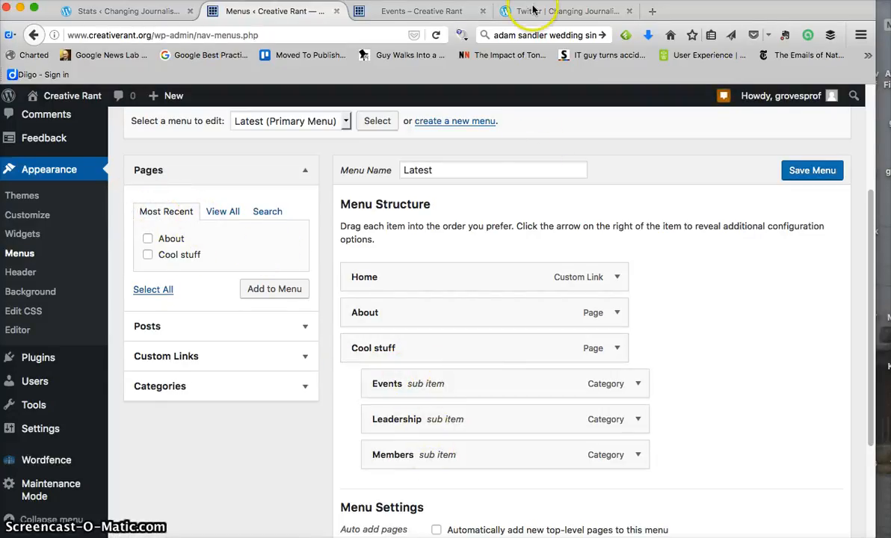
- Check the navigation on the open live Events page and return to the Latest menu in the menu editor
{"action": "left_click", "coordinate": [418, 11]}
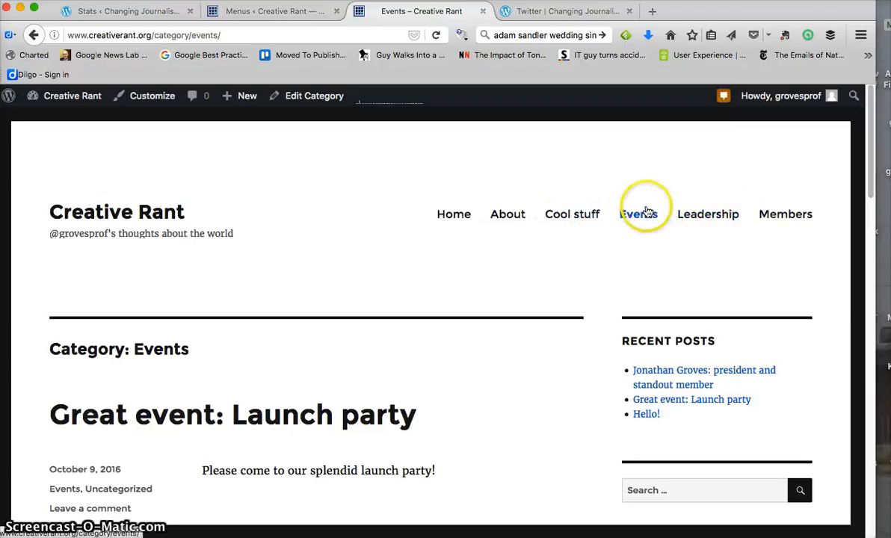
{"action": "left_click", "coordinate": [305, 7]}
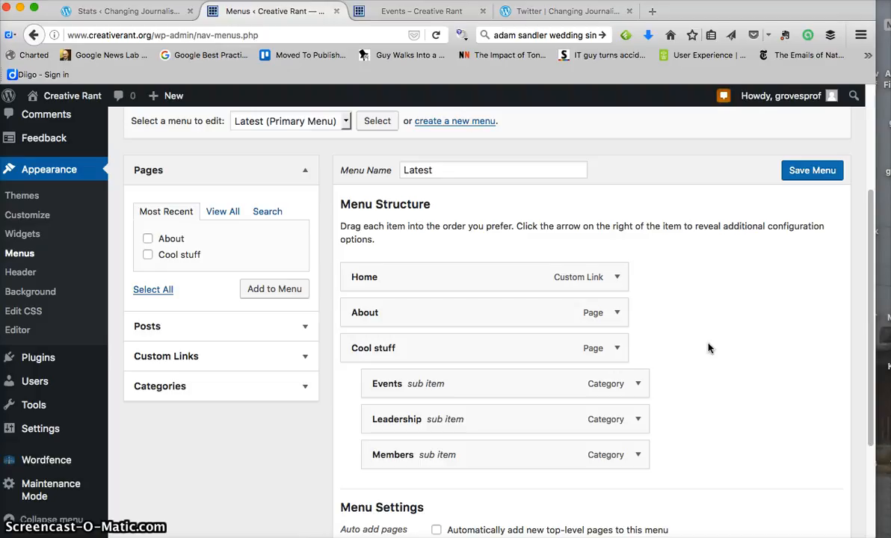
{"action": "left_click", "coordinate": [422, 355]}
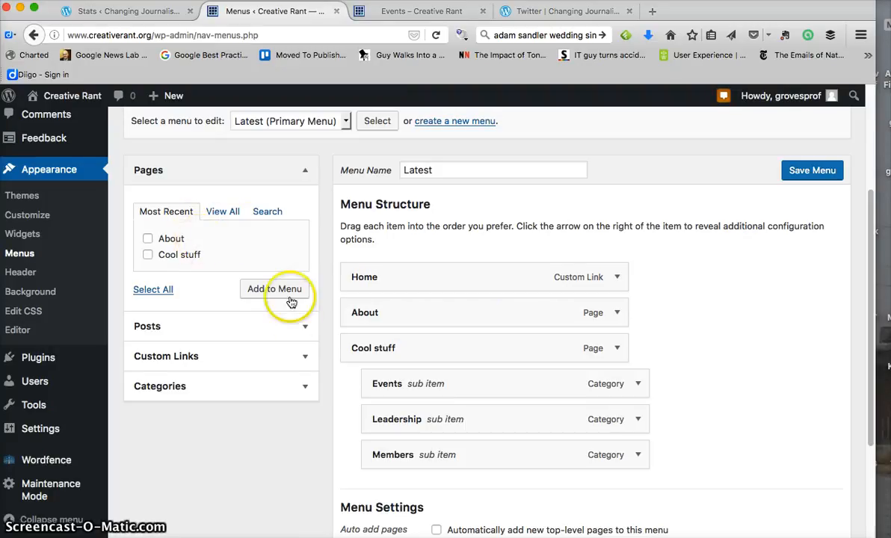
- Add the Events category to the Latest menu as a second Events item
{"action": "left_click", "coordinate": [276, 329]}
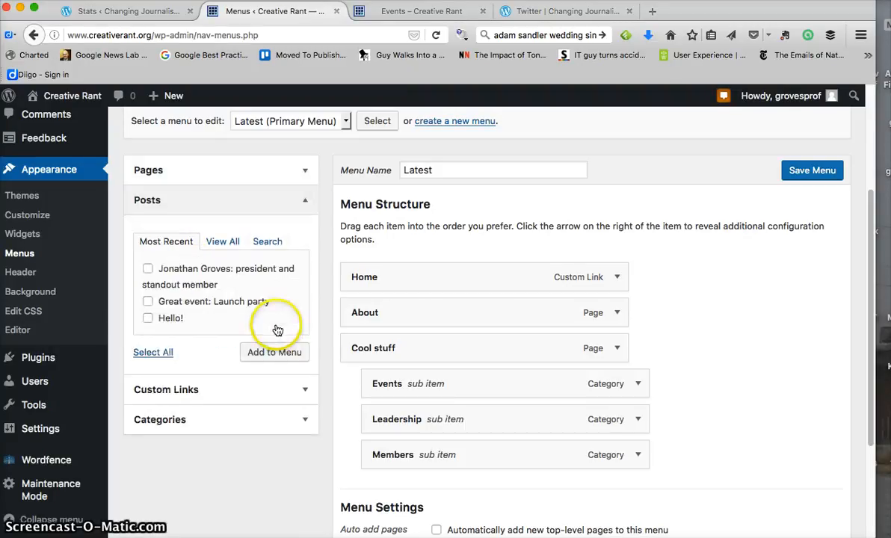
{"action": "left_click", "coordinate": [272, 417]}
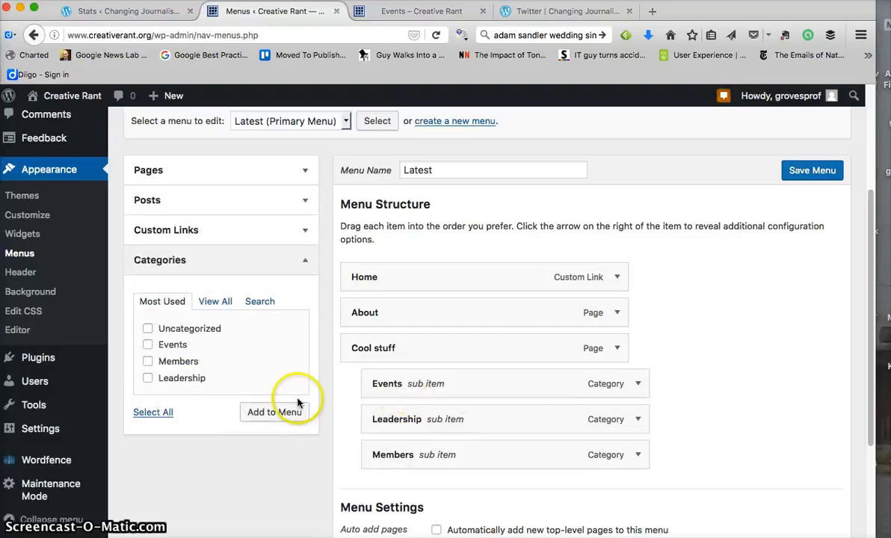
{"action": "left_click", "coordinate": [148, 344]}
{"action": "left_click", "coordinate": [272, 411]}
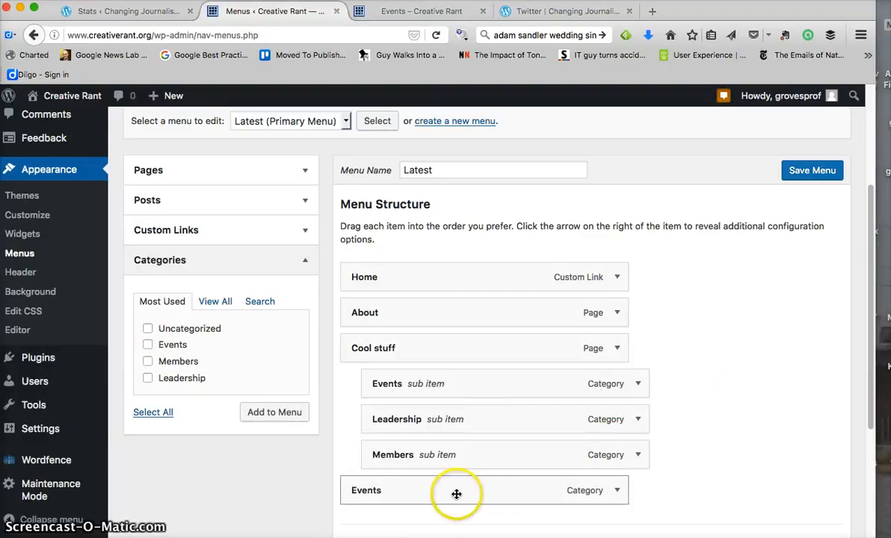
- Set the navigation label of the new top-level Events item to "More about the club", save it and collapse its settings
{"action": "scroll", "coordinate": [455, 493], "scroll_direction": "down", "scroll_amount": 1}
{"action": "left_click", "coordinate": [617, 469]}
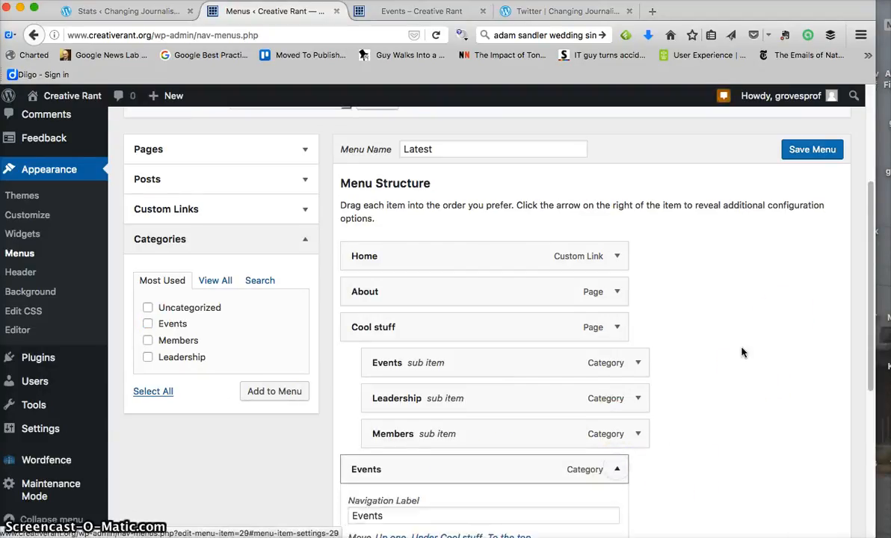
{"action": "scroll", "coordinate": [741, 352], "scroll_direction": "down", "scroll_amount": 4}
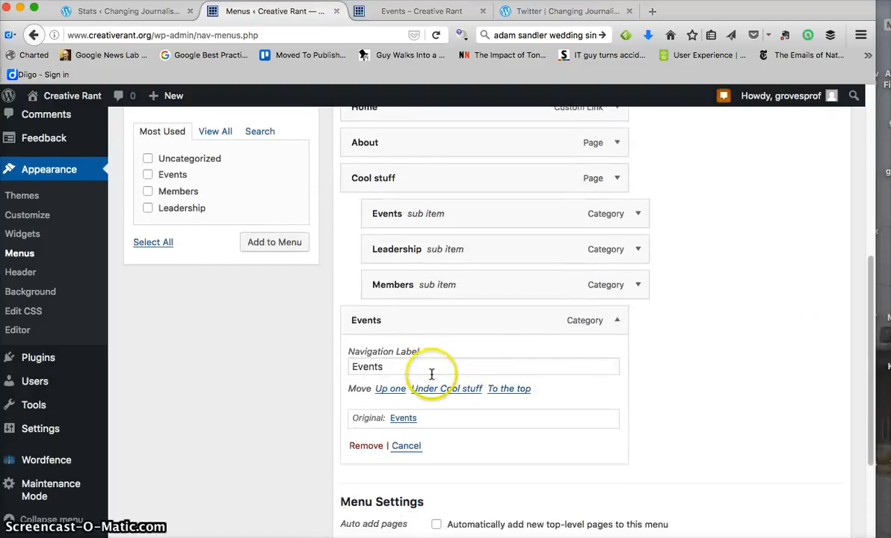
{"action": "left_click", "coordinate": [393, 366]}
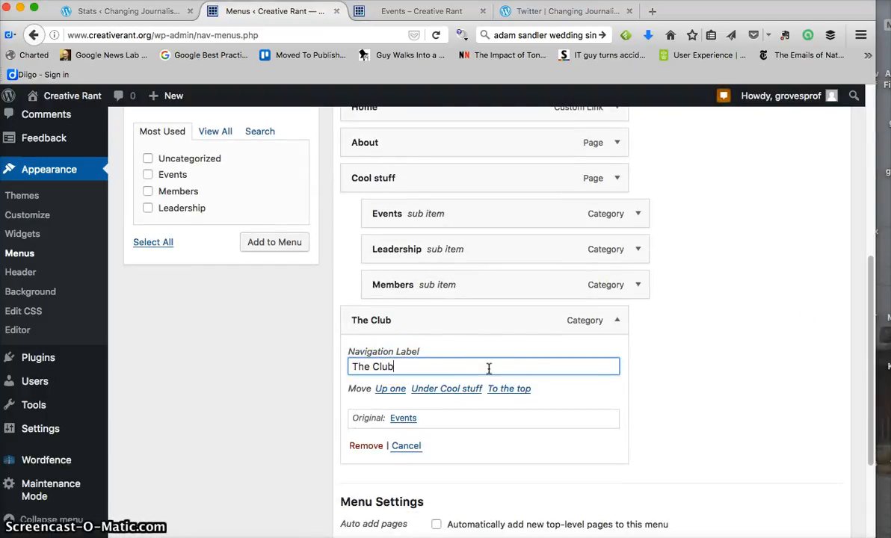
{"action": "key", "text": "BackSpace"}
{"action": "key", "text": "BackSpace"}
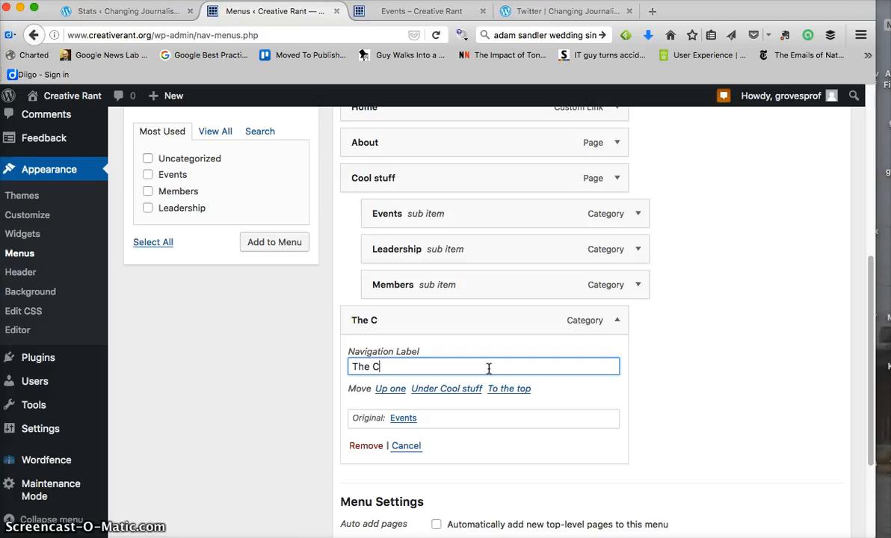
{"action": "key", "text": "BackSpace"}
{"action": "type", "text": "More about the"}
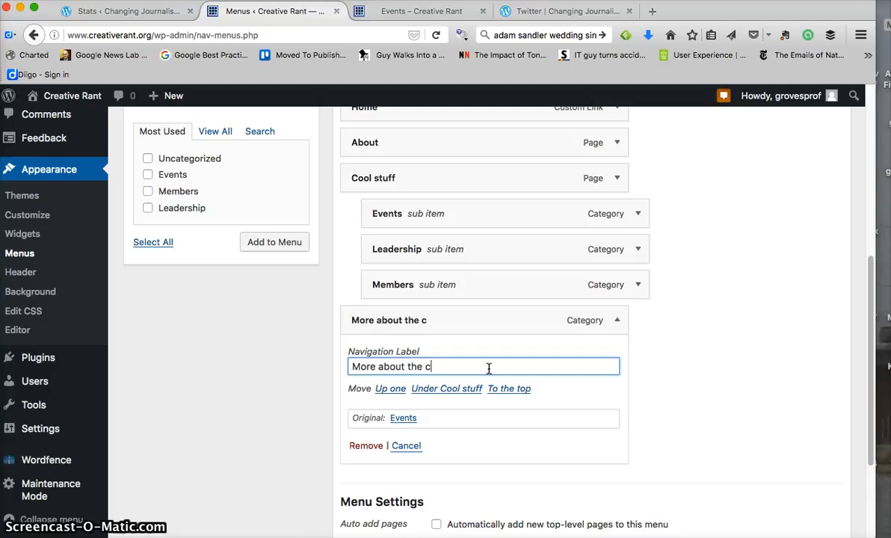
{"action": "key", "text": "Return"}
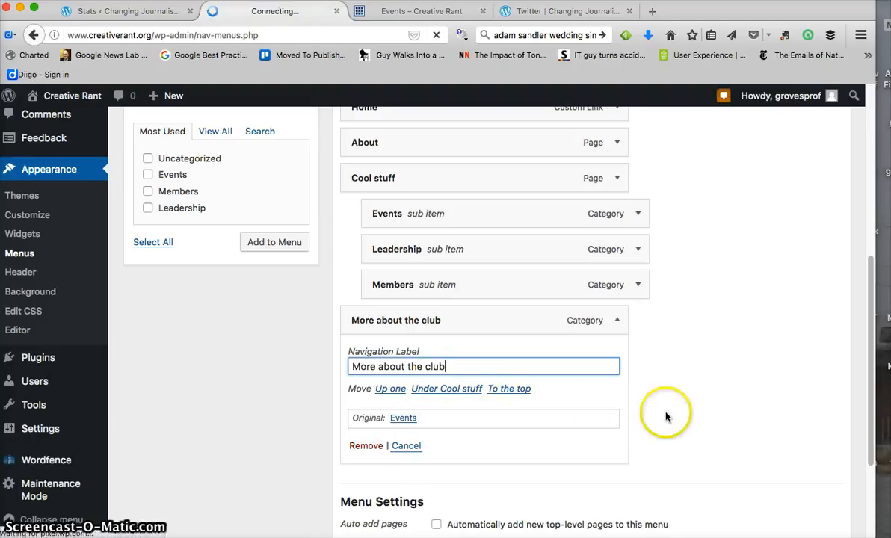
{"action": "left_click", "coordinate": [614, 319]}
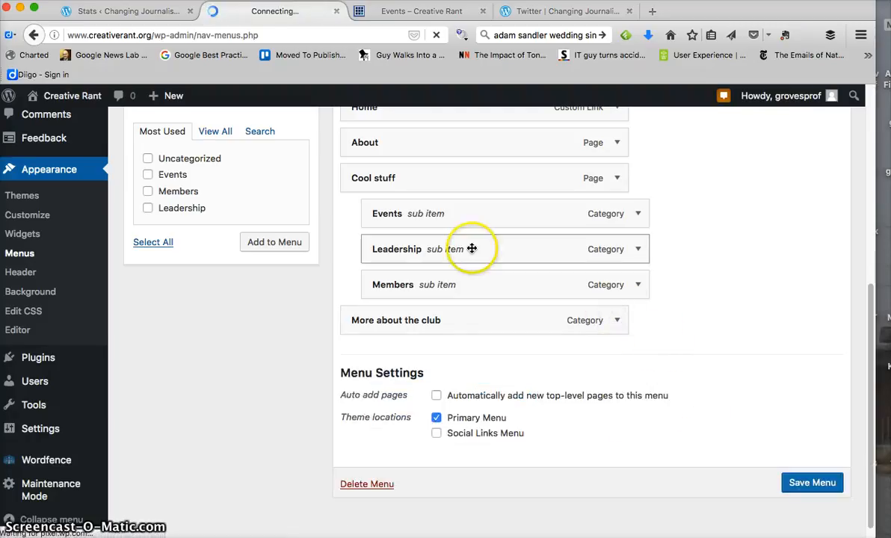
- Move the Events, Leadership and Members sub items under More about the club and save the Latest menu
{"action": "left_click_drag", "start_coordinate": [449, 215], "coordinate": [500, 305]}
{"action": "scroll", "coordinate": [503, 265], "scroll_direction": "down", "scroll_amount": 8}
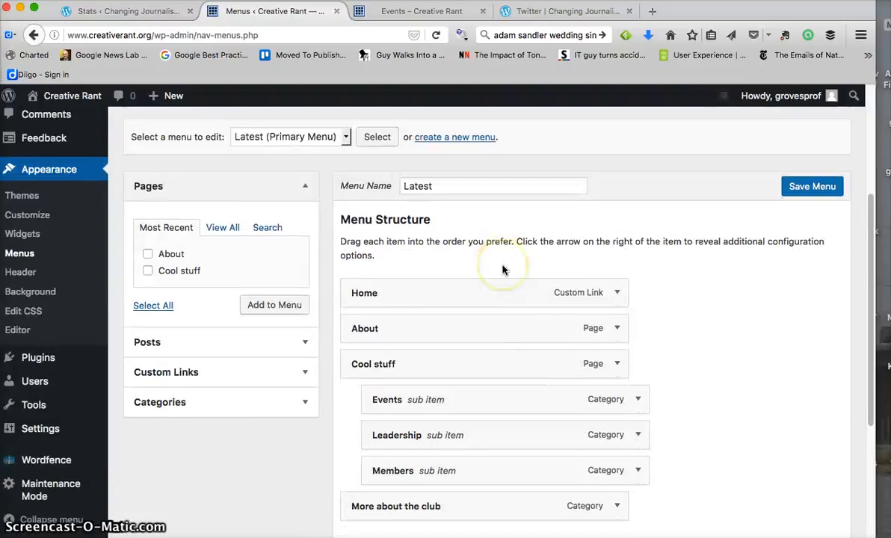
{"action": "left_click_drag", "start_coordinate": [440, 210], "coordinate": [471, 359]}
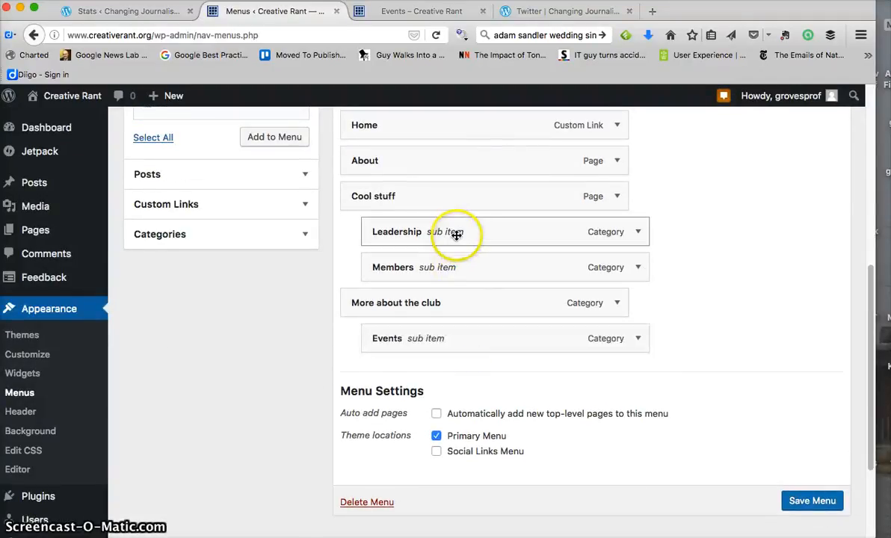
{"action": "left_click_drag", "start_coordinate": [455, 234], "coordinate": [475, 357]}
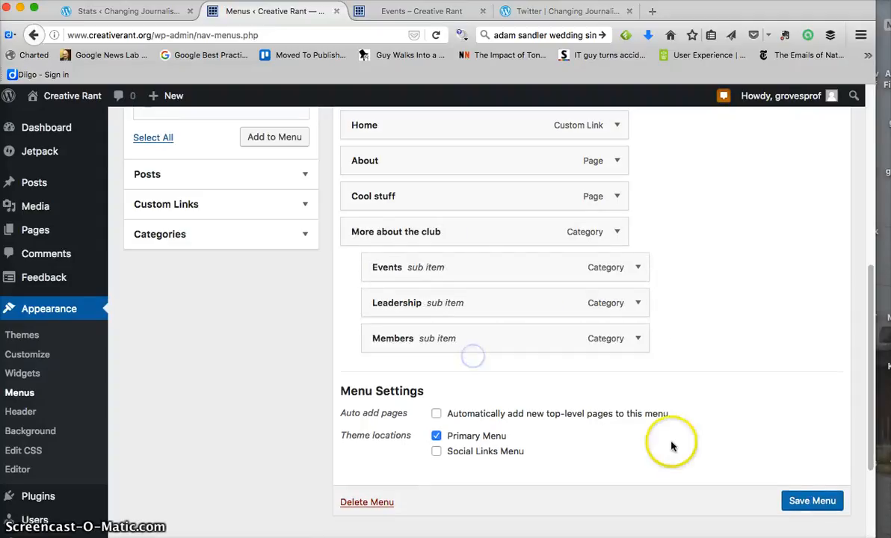
{"action": "left_click", "coordinate": [813, 502]}
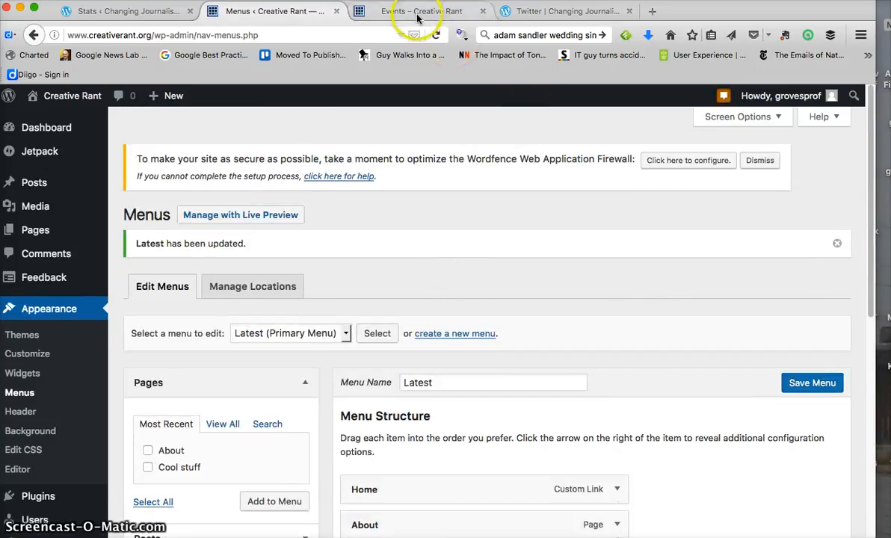
- Visit the live Creative Rant home page and examine its navigation and posts
{"action": "left_click", "coordinate": [68, 99]}
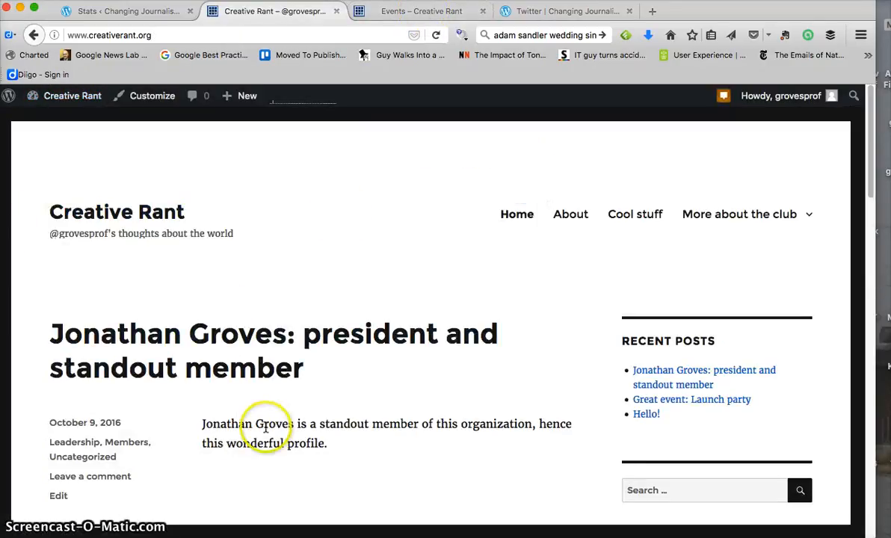
{"action": "scroll", "coordinate": [223, 279], "scroll_direction": "down", "scroll_amount": 2}
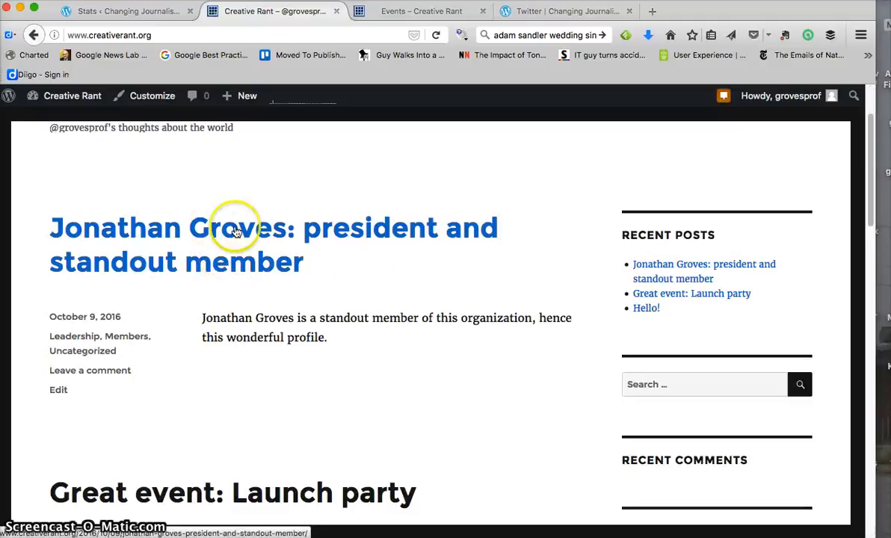
{"action": "scroll", "coordinate": [473, 343], "scroll_direction": "down", "scroll_amount": 2}
{"action": "scroll", "coordinate": [425, 382], "scroll_direction": "down", "scroll_amount": 3}
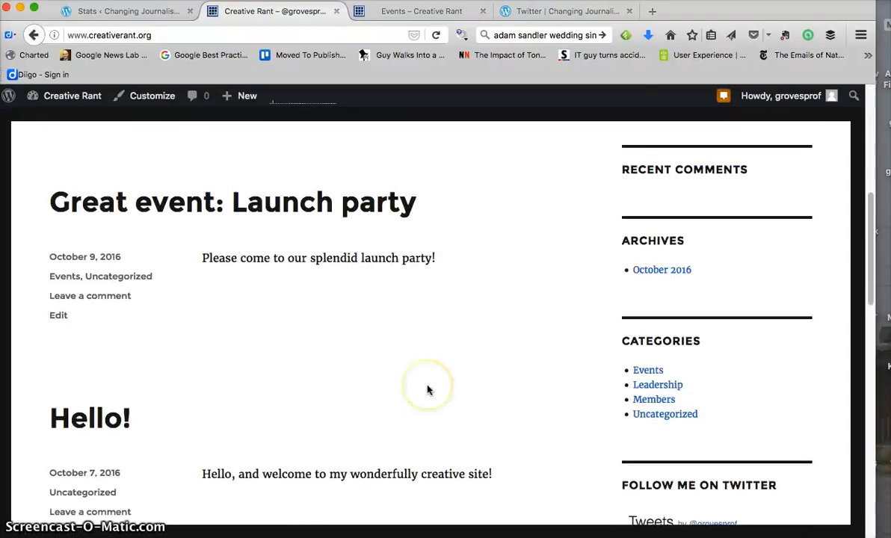
{"action": "scroll", "coordinate": [427, 389], "scroll_direction": "down", "scroll_amount": 3}
{"action": "scroll", "coordinate": [428, 389], "scroll_direction": "up", "scroll_amount": 10}
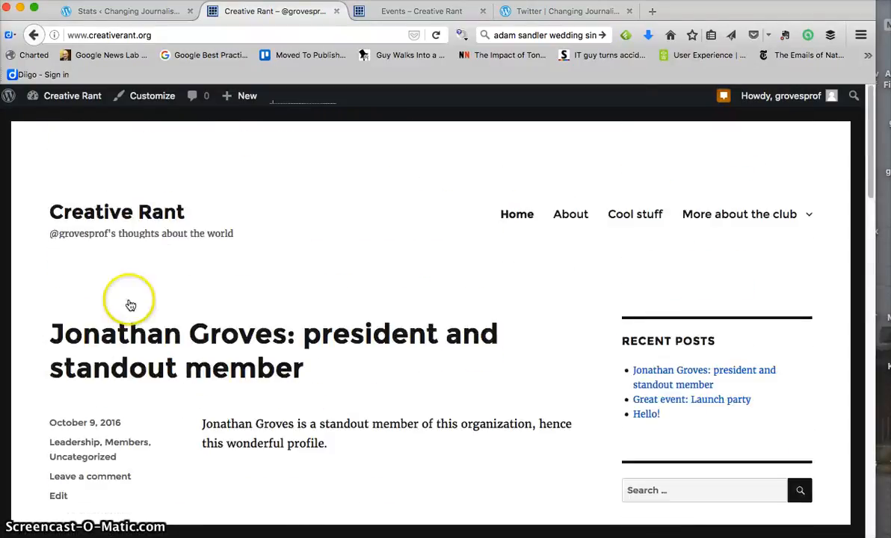
{"action": "scroll", "coordinate": [471, 286], "scroll_direction": "down", "scroll_amount": 2}
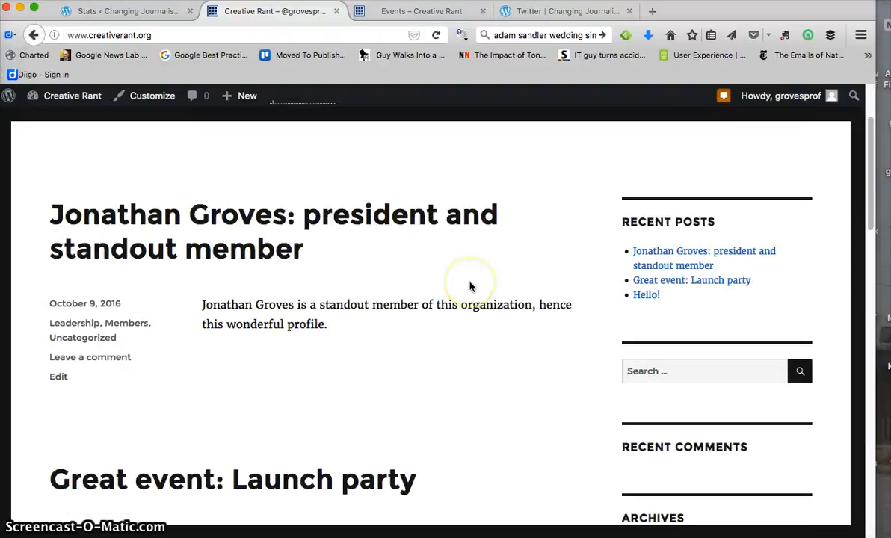
{"action": "scroll", "coordinate": [471, 288], "scroll_direction": "up", "scroll_amount": 2}
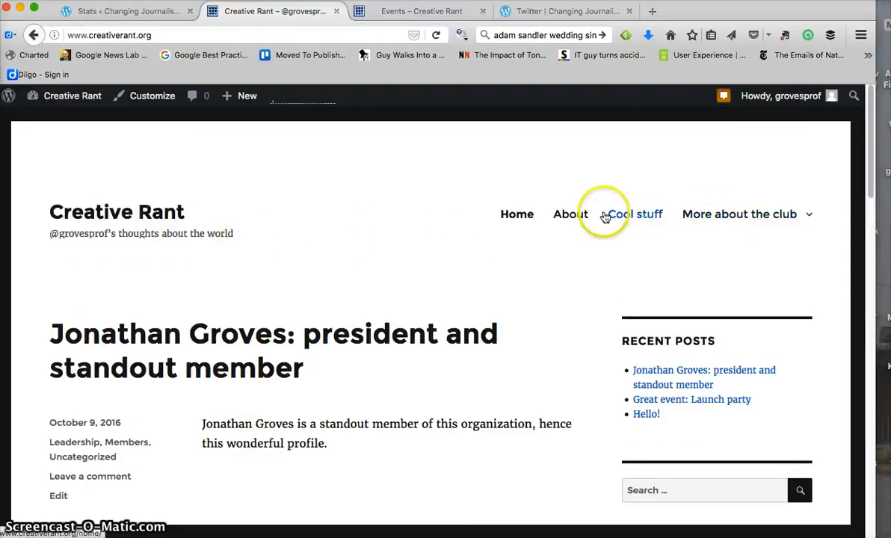
- Follow the More about the club link and its Events sub item, and look over the Events archive
{"action": "mouse_move", "coordinate": [736, 213]}
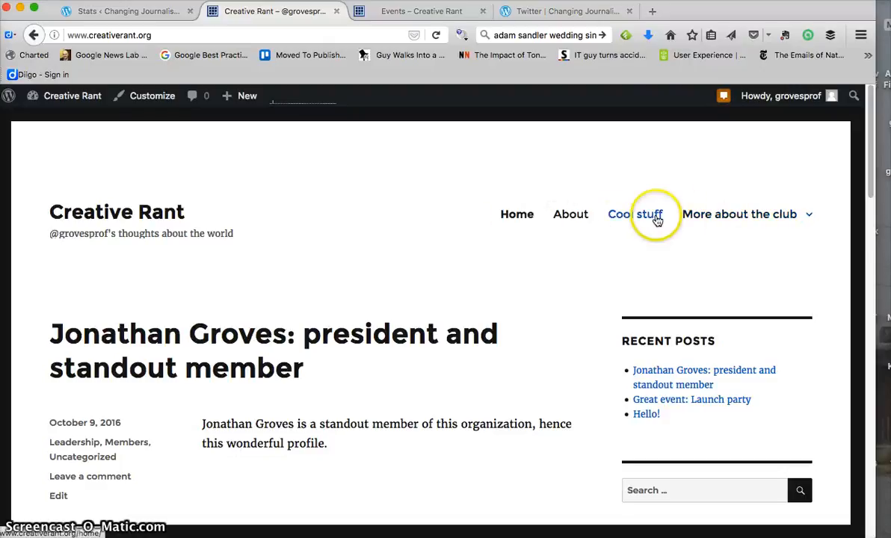
{"action": "left_click", "coordinate": [725, 215]}
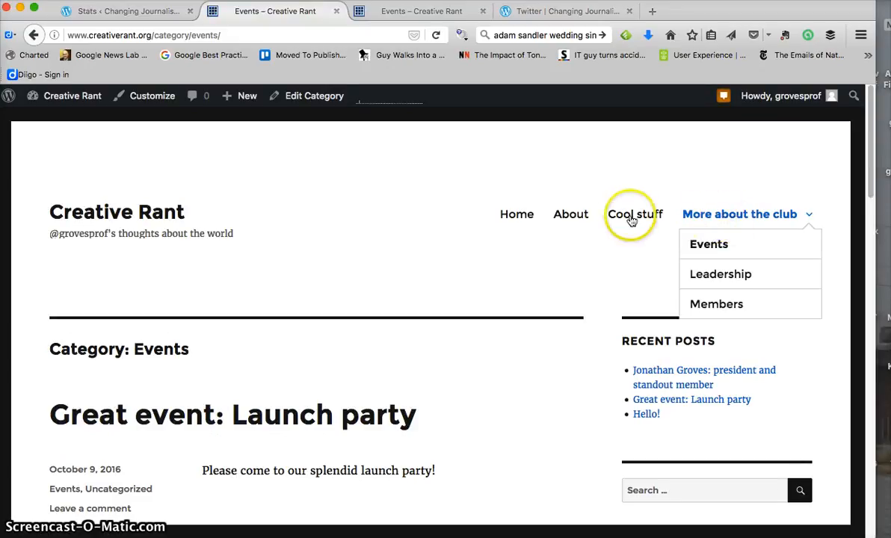
{"action": "left_click", "coordinate": [720, 245]}
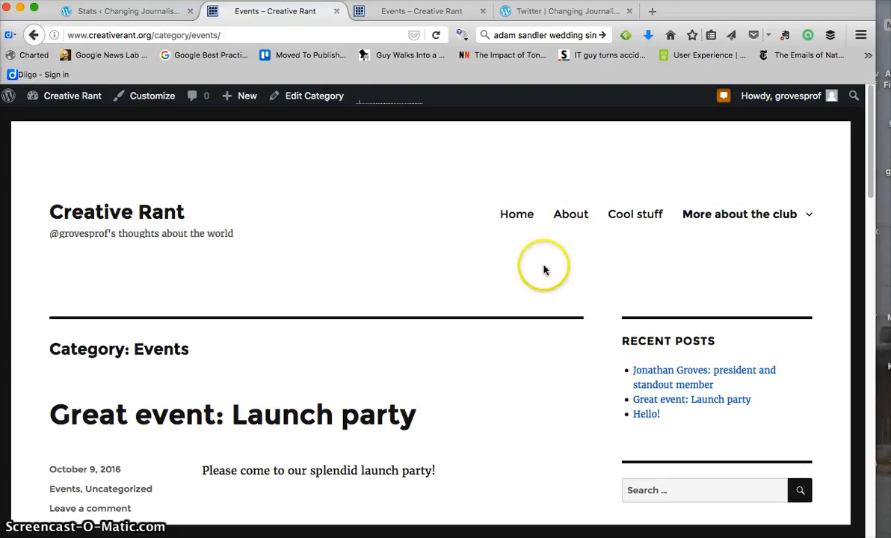
{"action": "scroll", "coordinate": [475, 261], "scroll_direction": "down", "scroll_amount": 2}
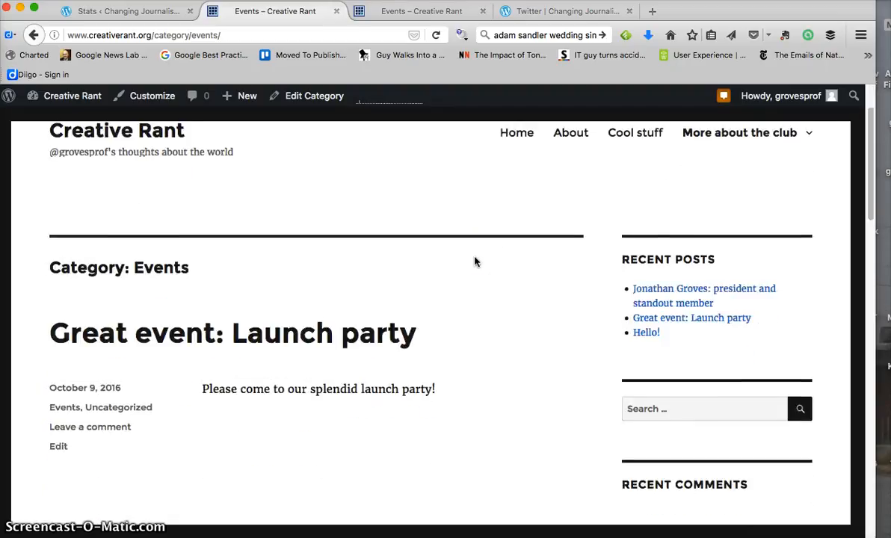
{"action": "scroll", "coordinate": [473, 260], "scroll_direction": "up", "scroll_amount": 2}
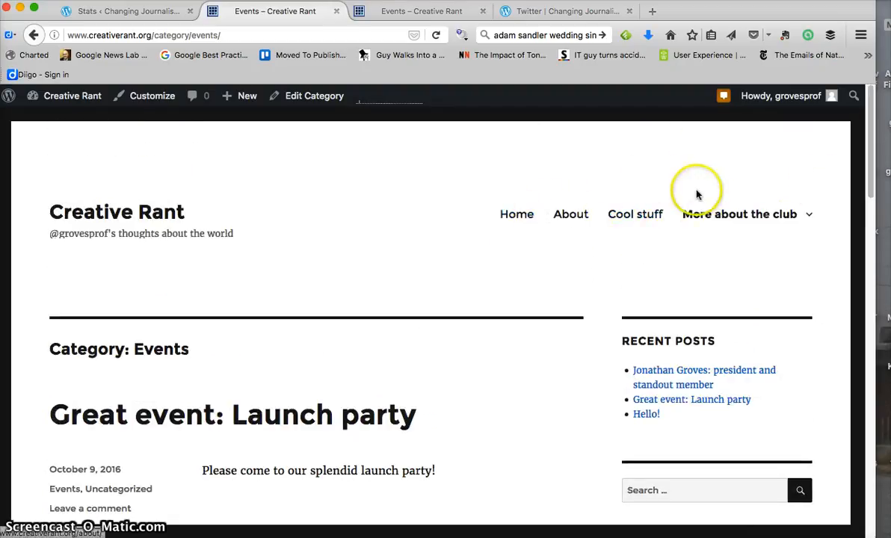
{"action": "mouse_move", "coordinate": [730, 216]}
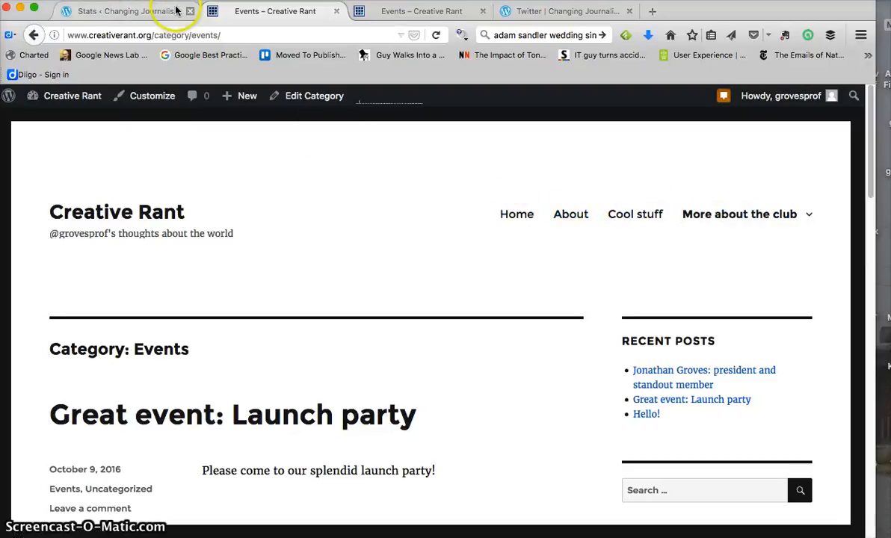
- Compare the navigation with the other open Events page and go back to the site's menu editor
{"action": "left_click", "coordinate": [364, 15]}
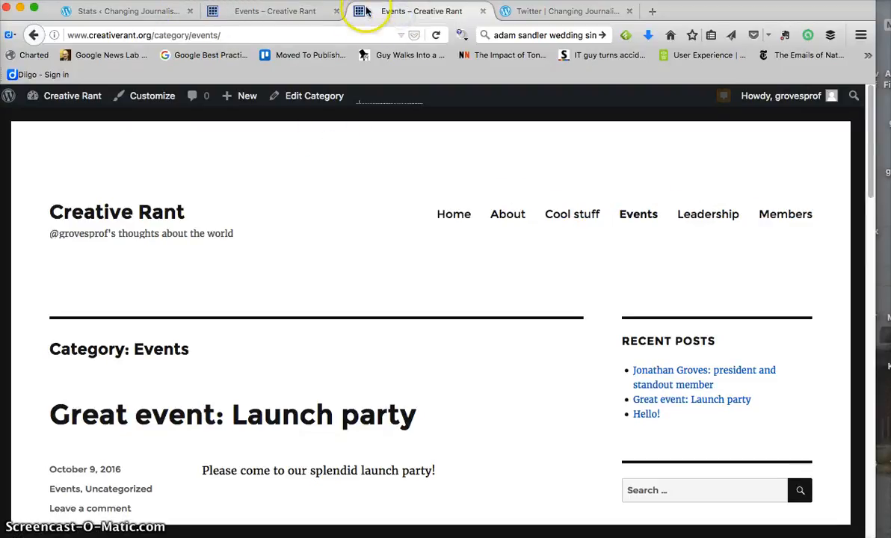
{"action": "left_click", "coordinate": [276, 14]}
{"action": "mouse_move", "coordinate": [67, 95]}
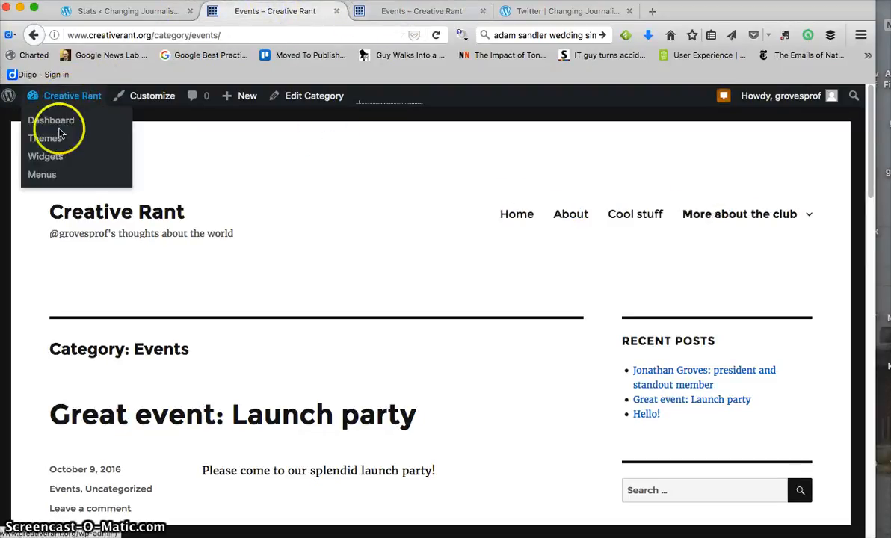
{"action": "left_click", "coordinate": [42, 174]}
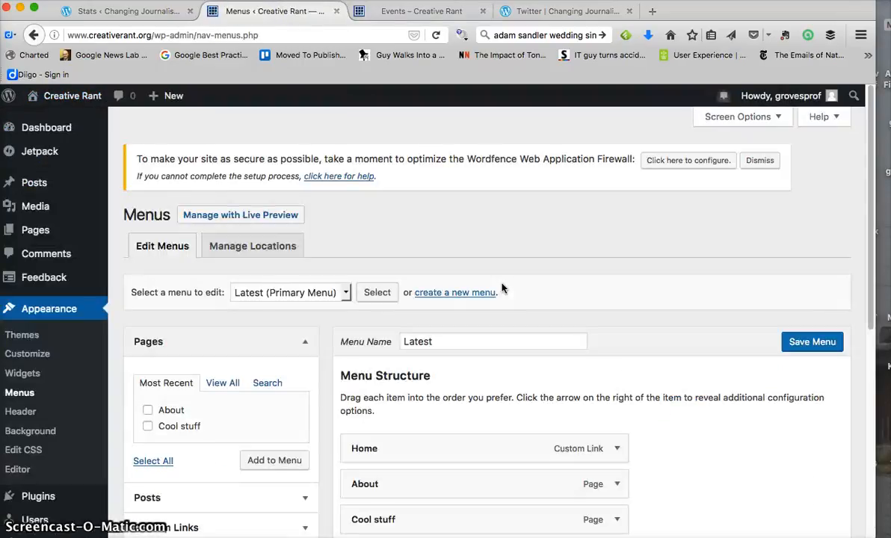
- Examine the Custom Links URL and link text options and the list of recent posts available for the Latest menu
{"action": "scroll", "coordinate": [501, 286], "scroll_direction": "down", "scroll_amount": 3}
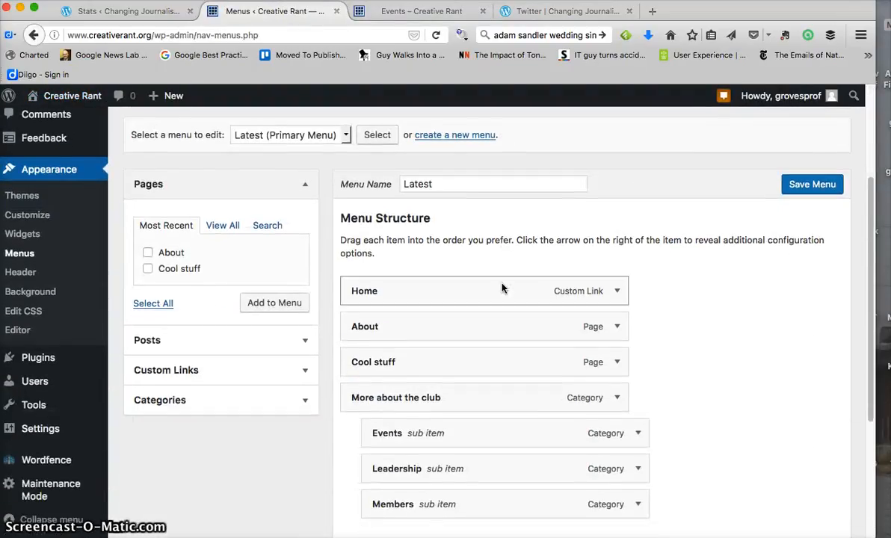
{"action": "left_click", "coordinate": [305, 371]}
{"action": "left_click", "coordinate": [205, 289]}
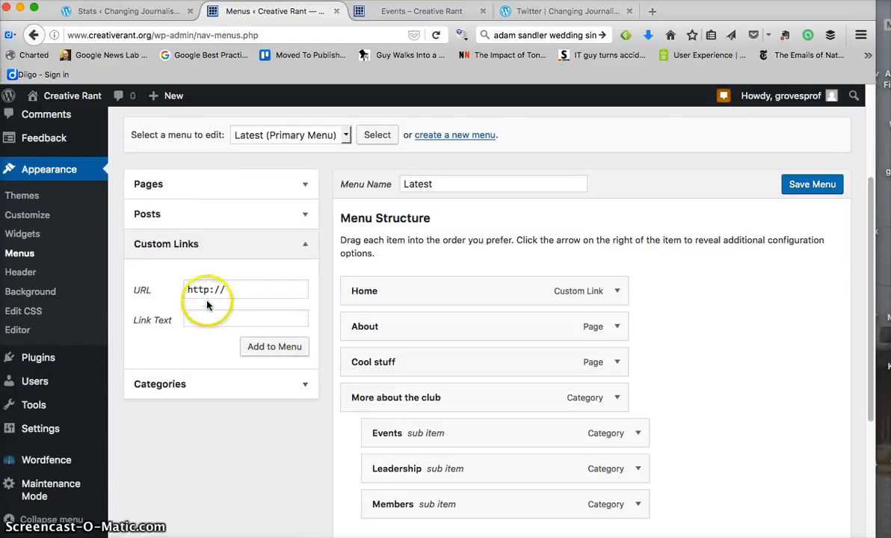
{"action": "left_click", "coordinate": [274, 296]}
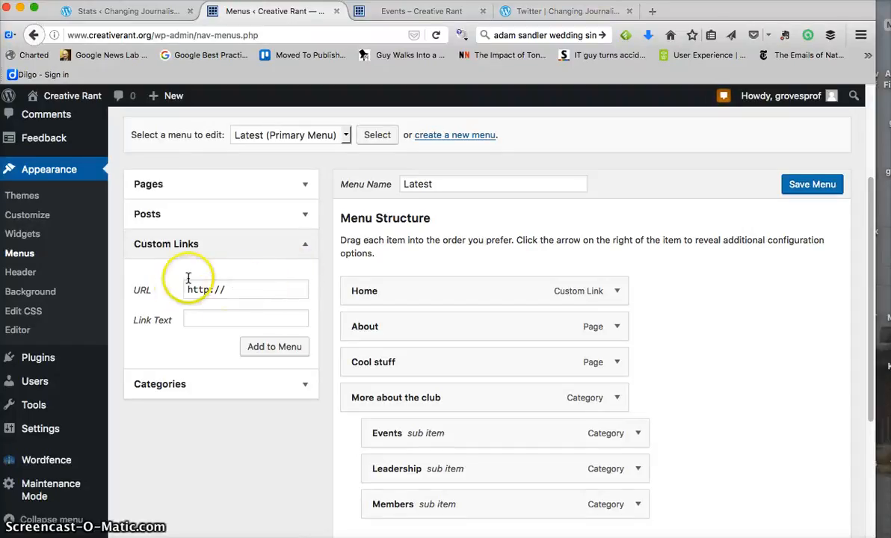
{"action": "scroll", "coordinate": [242, 285], "scroll_direction": "up", "scroll_amount": 2}
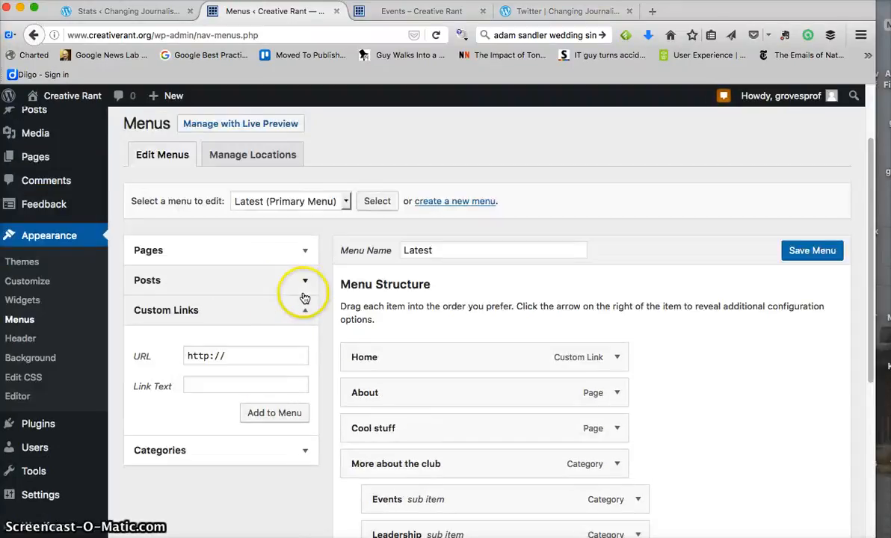
{"action": "left_click", "coordinate": [305, 278]}
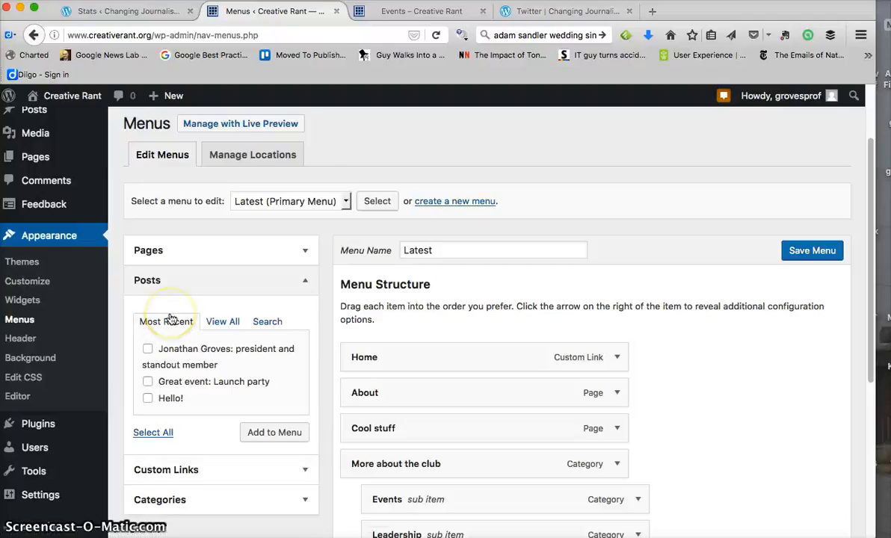
{"action": "scroll", "coordinate": [174, 319], "scroll_direction": "up", "scroll_amount": 3}
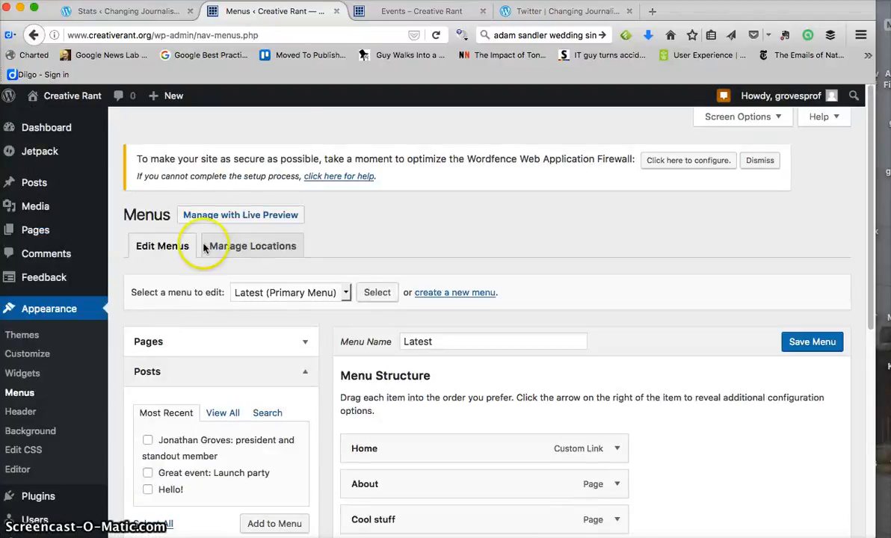
- Look over the live Events category page and go to the Creative Rant home page to view its posts
{"action": "left_click", "coordinate": [437, 12]}
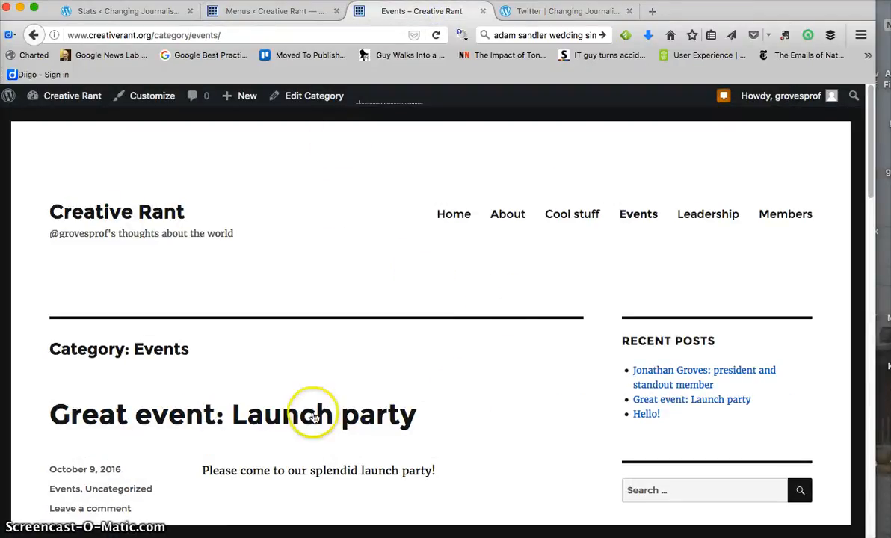
{"action": "scroll", "coordinate": [466, 327], "scroll_direction": "down", "scroll_amount": 3}
{"action": "scroll", "coordinate": [467, 328], "scroll_direction": "up", "scroll_amount": 3}
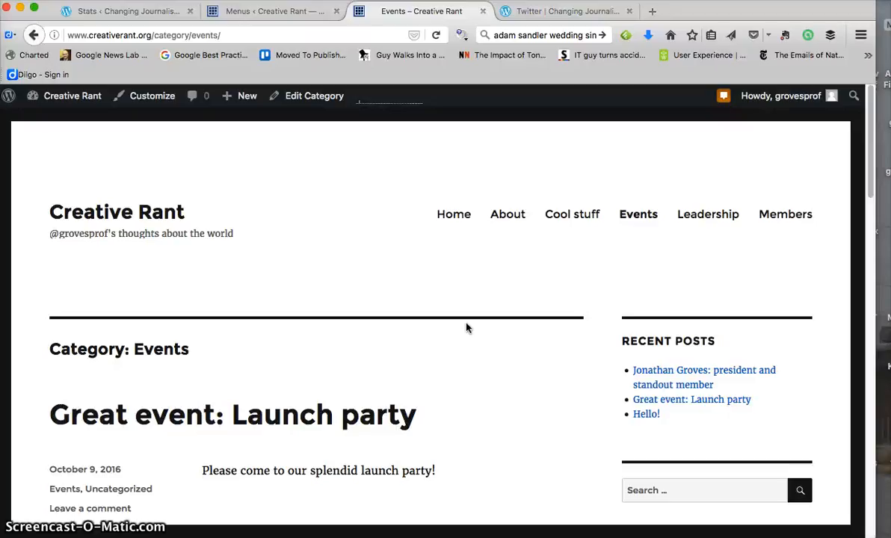
{"action": "scroll", "coordinate": [466, 328], "scroll_direction": "down", "scroll_amount": 3}
{"action": "scroll", "coordinate": [465, 328], "scroll_direction": "up", "scroll_amount": 3}
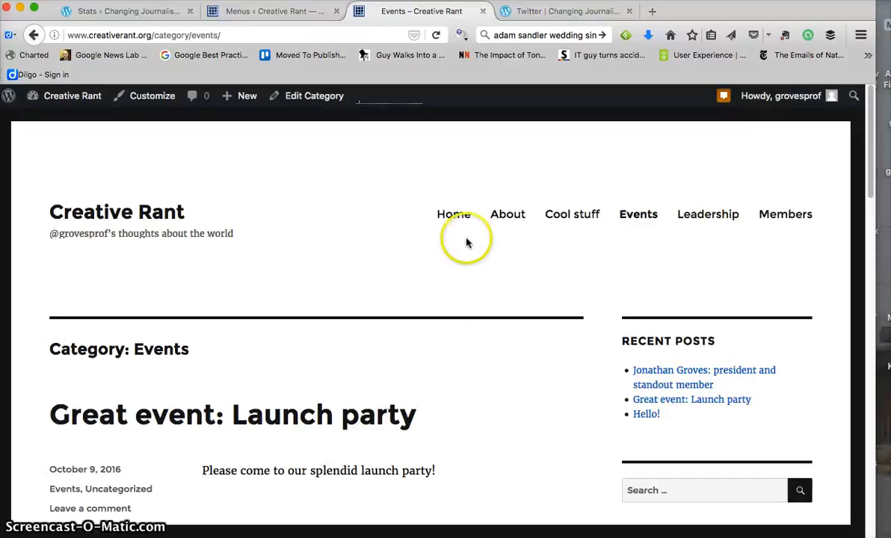
{"action": "left_click", "coordinate": [455, 215]}
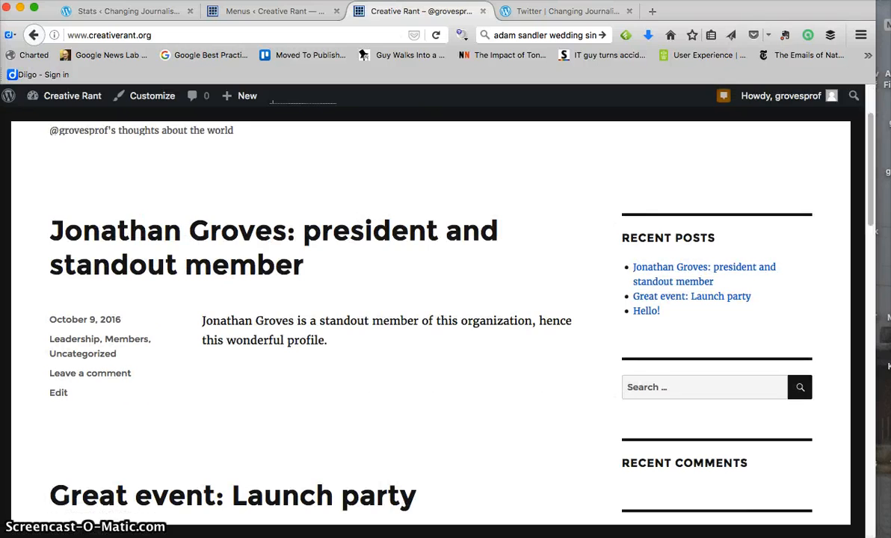
- Open espn.com in a new tab and examine how its home page lays out navigation, lead story and headlines
{"action": "left_click", "coordinate": [648, 12]}
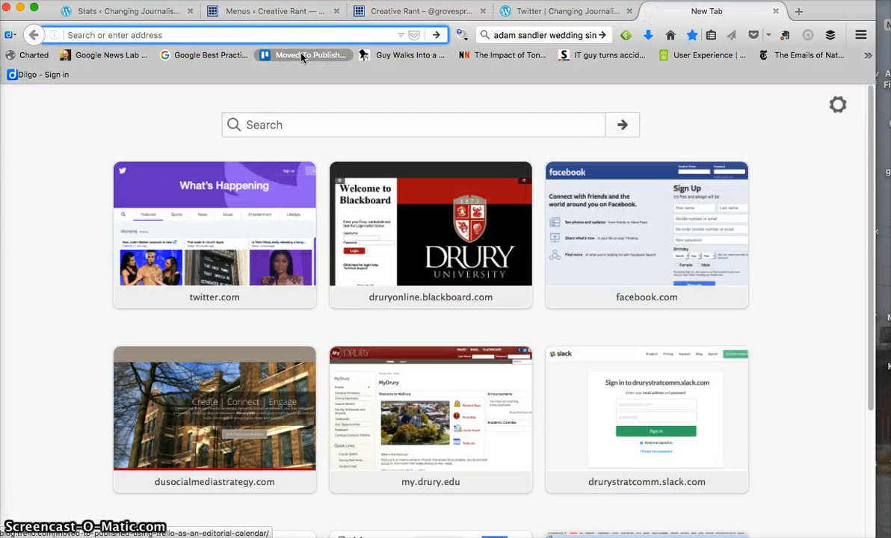
{"action": "type", "text": "espn.com"}
{"action": "key", "text": "Return"}
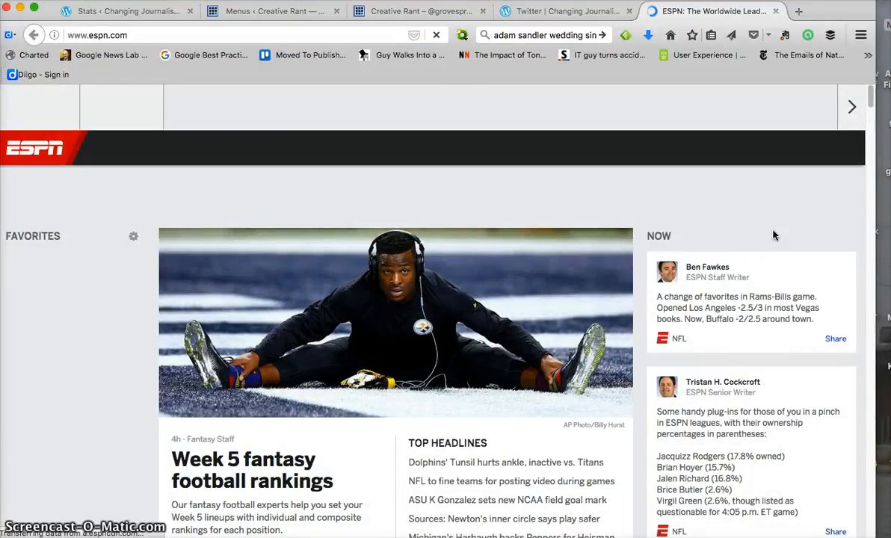
{"action": "scroll", "coordinate": [773, 235], "scroll_direction": "down", "scroll_amount": 3}
{"action": "scroll", "coordinate": [421, 322], "scroll_direction": "up", "scroll_amount": 3}
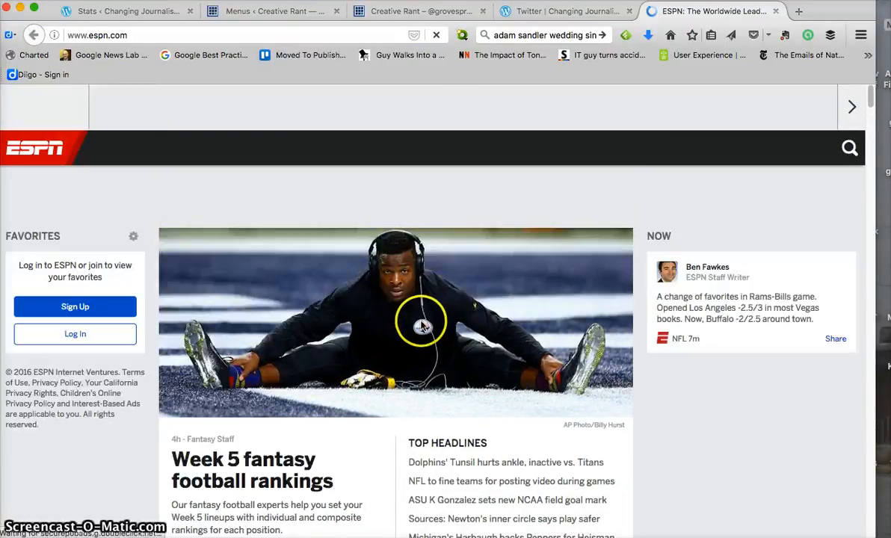
{"action": "scroll", "coordinate": [499, 297], "scroll_direction": "down", "scroll_amount": 5}
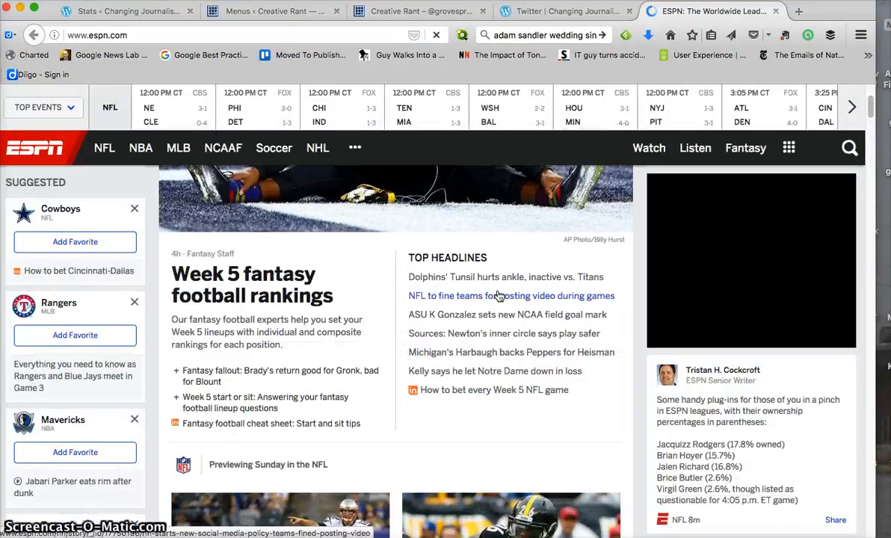
{"action": "scroll", "coordinate": [496, 294], "scroll_direction": "up", "scroll_amount": 5}
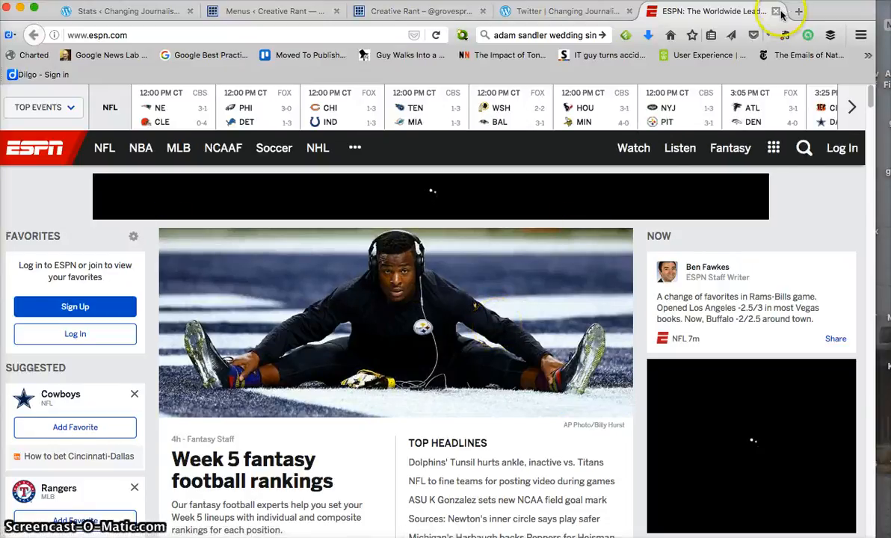
- Open the Getty Images website at gettyimages.com in another new tab
{"action": "key", "text": "super+t"}
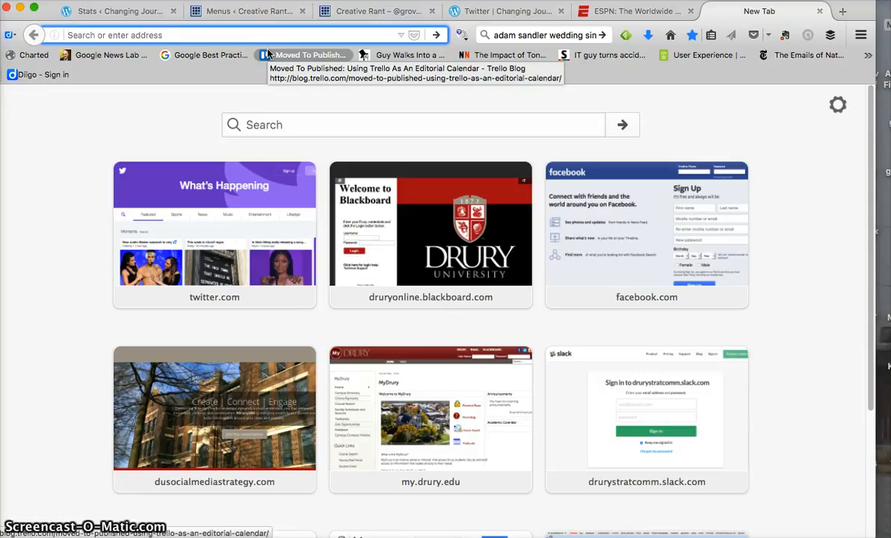
{"action": "type", "text": "cur"}
{"action": "key", "text": "Return"}
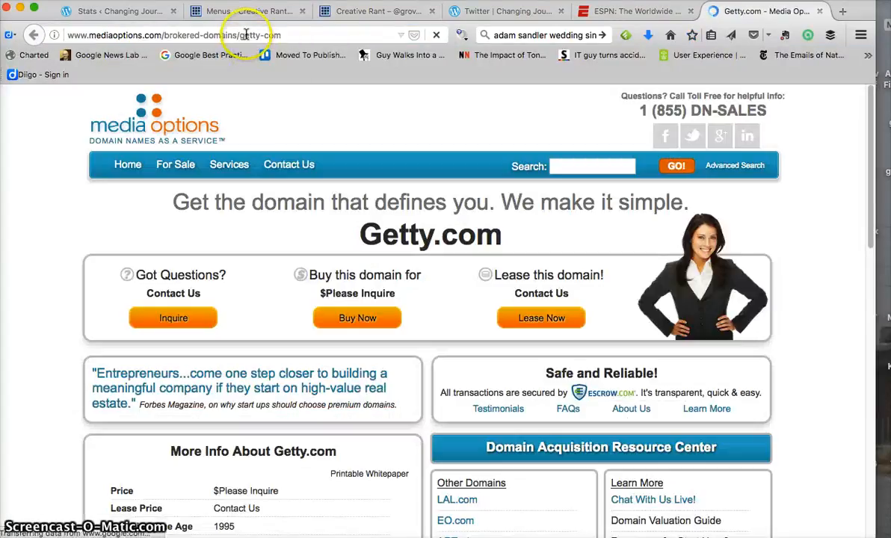
{"action": "left_click", "coordinate": [246, 34]}
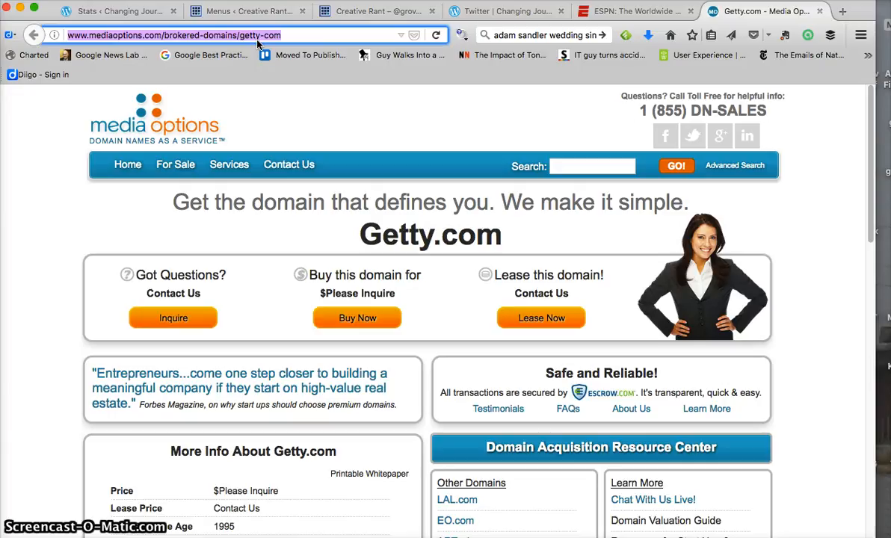
{"action": "type", "text": "gettyimages."}
{"action": "key", "text": "Return"}
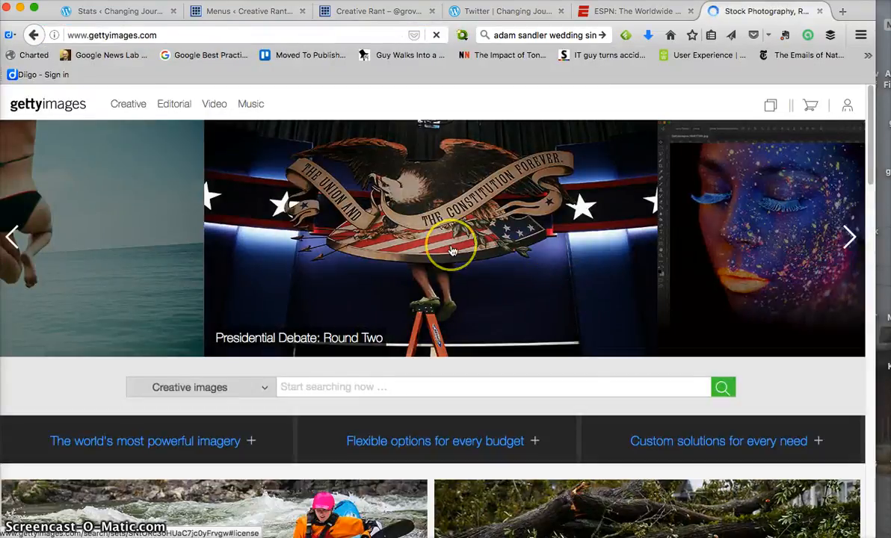
- Examine the layout of the Getty Images home page and return to the open Creative Rant home page
{"action": "scroll", "coordinate": [450, 249], "scroll_direction": "down", "scroll_amount": 3}
{"action": "scroll", "coordinate": [450, 250], "scroll_direction": "up", "scroll_amount": 3}
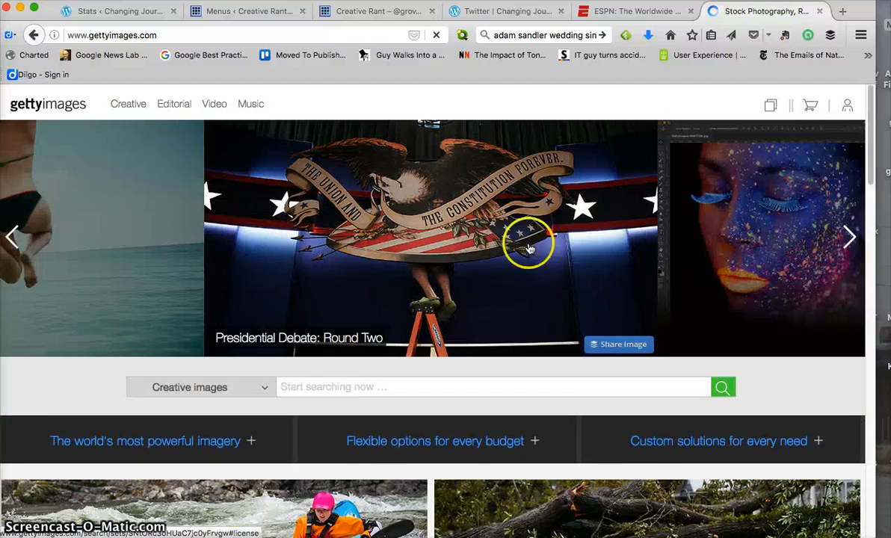
{"action": "scroll", "coordinate": [797, 260], "scroll_direction": "down", "scroll_amount": 3}
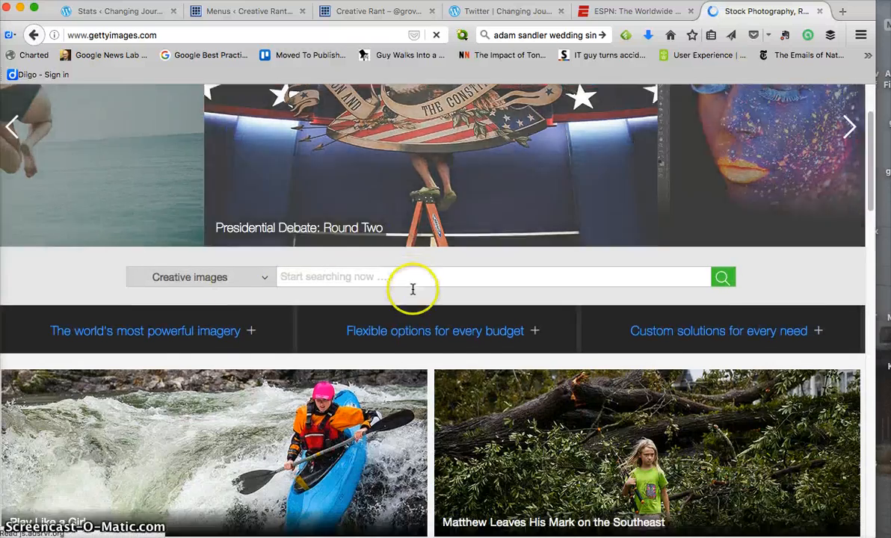
{"action": "scroll", "coordinate": [413, 289], "scroll_direction": "down", "scroll_amount": 3}
{"action": "scroll", "coordinate": [688, 228], "scroll_direction": "down", "scroll_amount": 1}
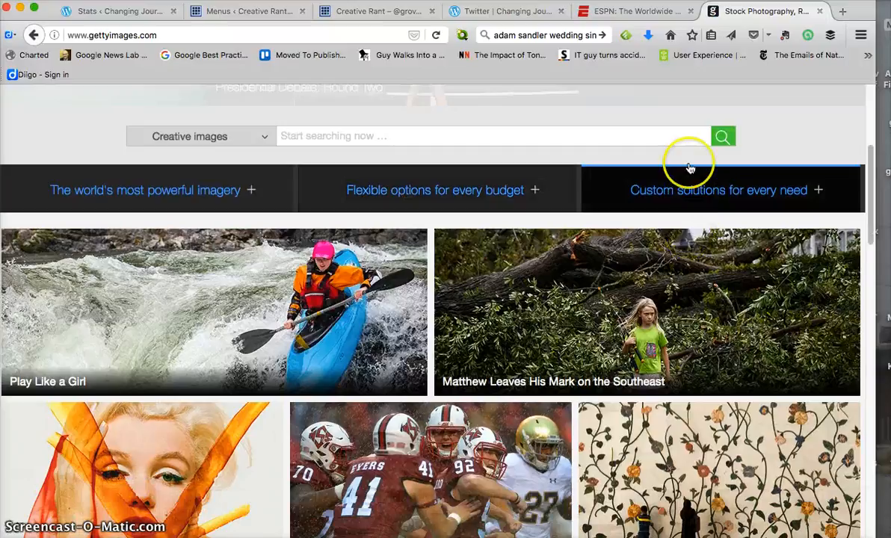
{"action": "key", "text": "Home"}
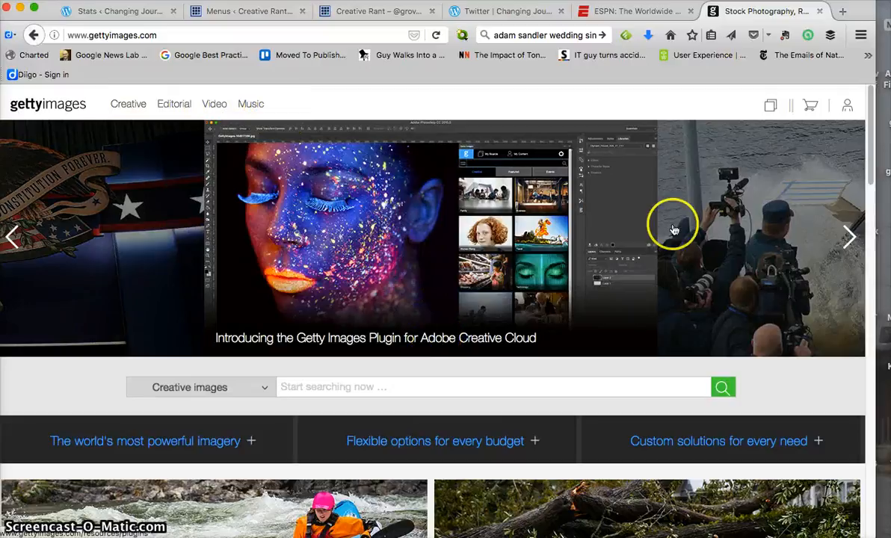
{"action": "left_click", "coordinate": [387, 13]}
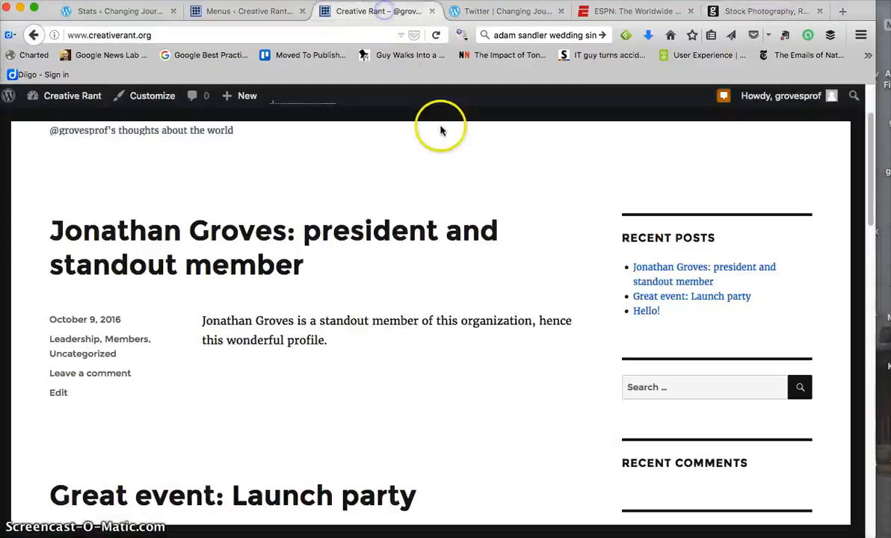